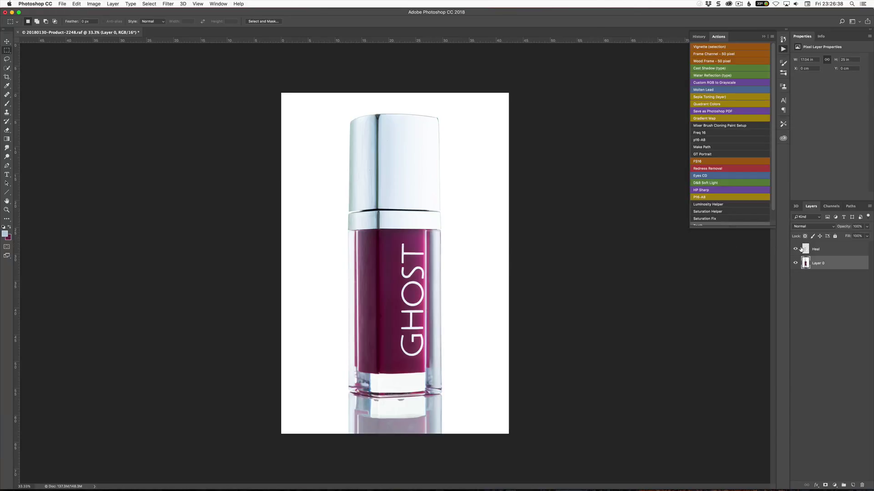
Toggle the Heal layer's visibility to compare the bottle with and without the retouching.
left_click(795, 249)
left_click(795, 249)
left_click(794, 250)
left_click(795, 250)
Inspect the Red, Green and Blue channels one at a time, restore the RGB composite and return to the layers.
left_click(829, 209)
left_click(822, 243)
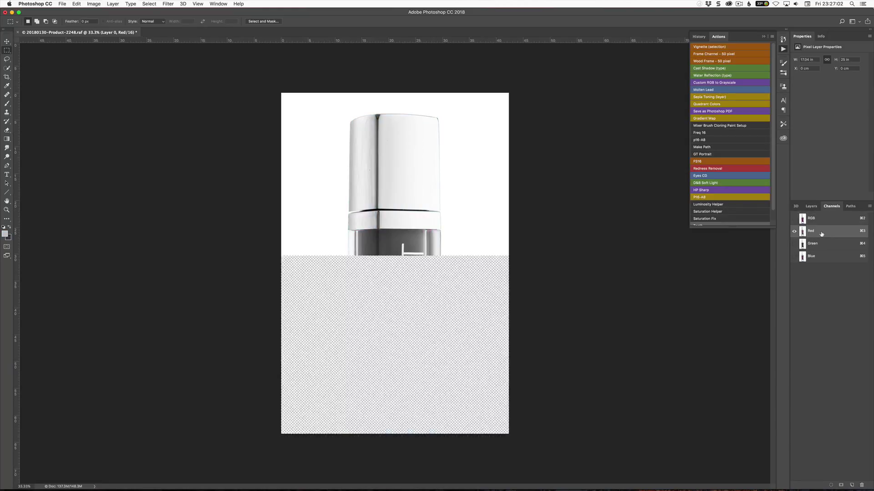
left_click(823, 256)
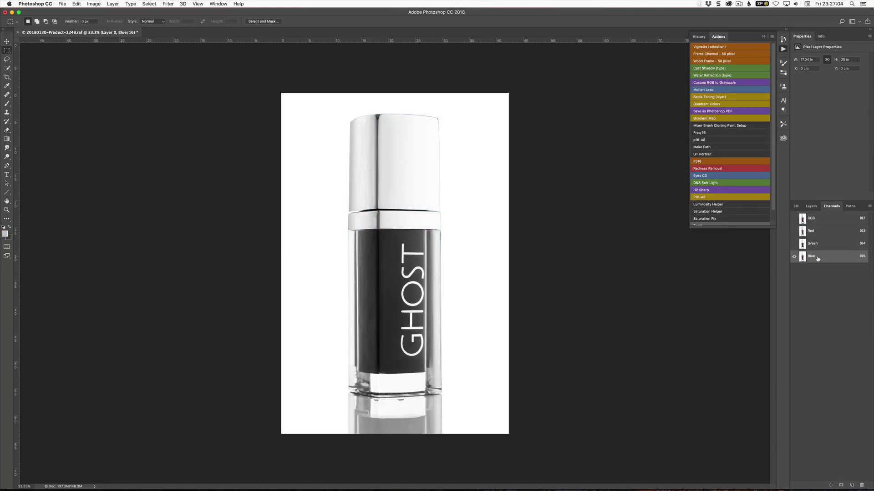
left_click(820, 220)
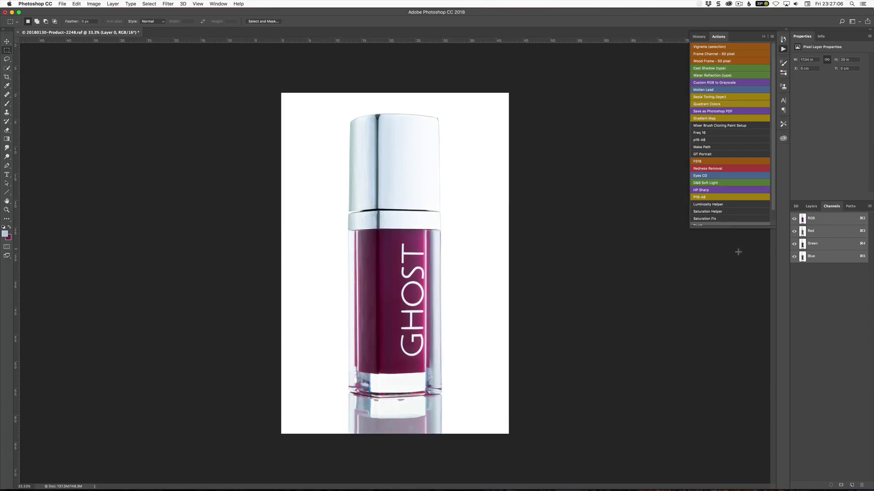
left_click(811, 206)
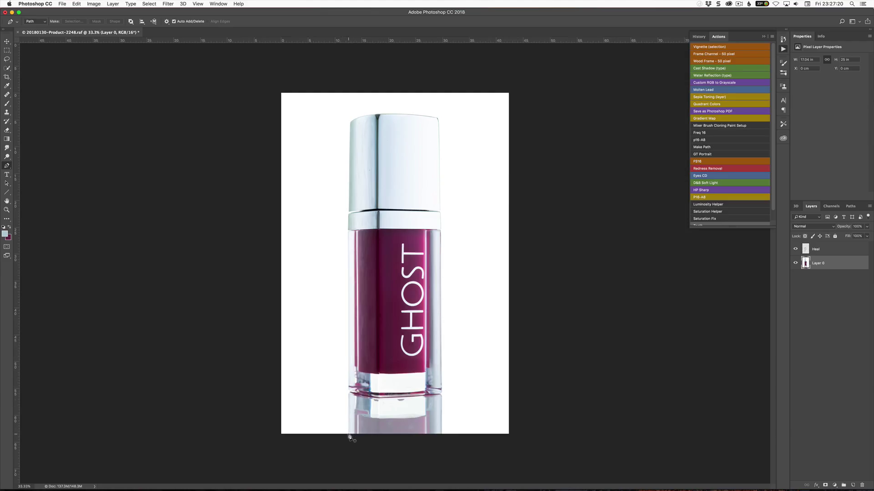
Start a Pen path up the left edge of the bottle's reflection and move its upper anchor exactly onto that edge.
left_click(349, 433)
left_click(349, 393)
key("super+equal")
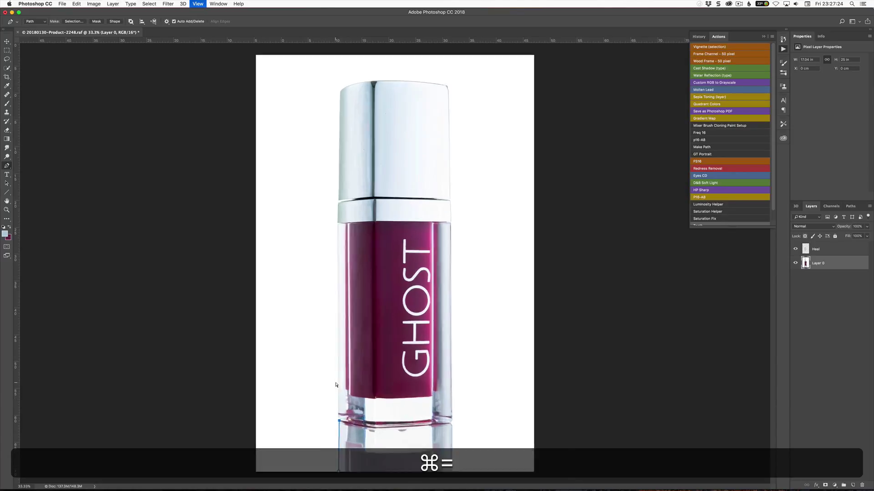
key("super+equal")
key("super+equal")
key("super+equal")
key("super+equal")
key("space")
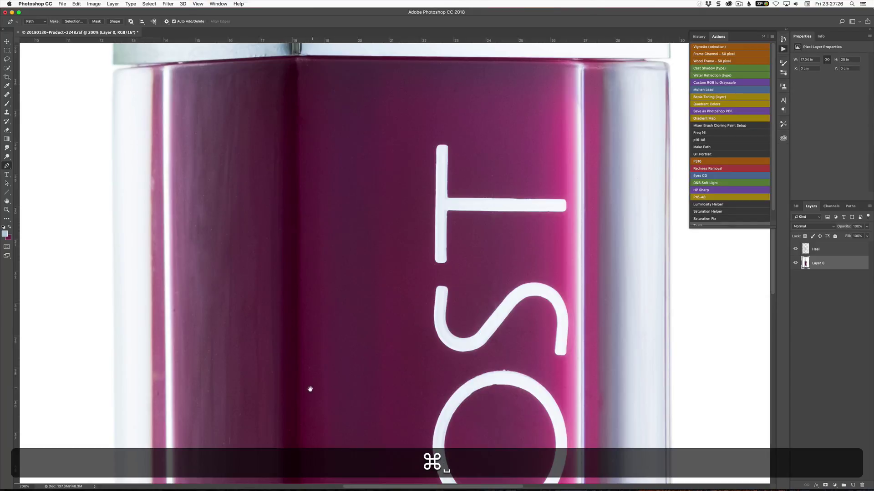
left_click_drag(310, 389, 452, 59)
left_click_drag(268, 482, 390, 121)
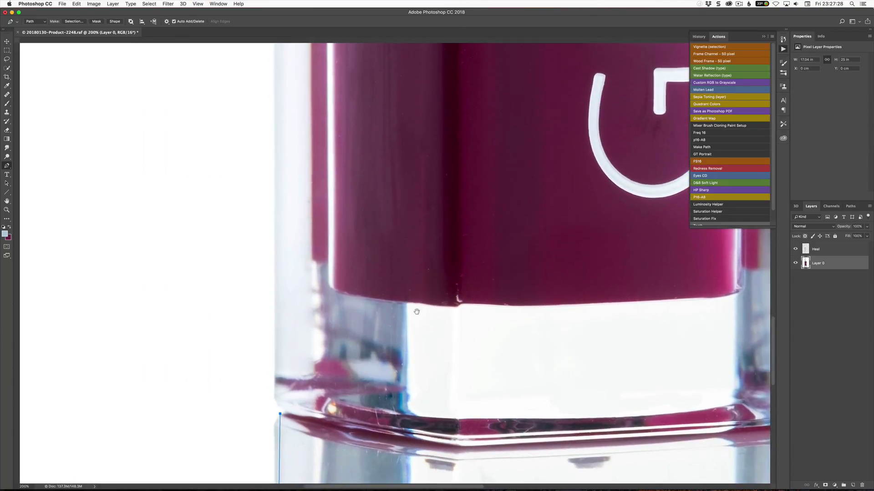
left_click_drag(416, 312, 393, 174)
key("super+r")
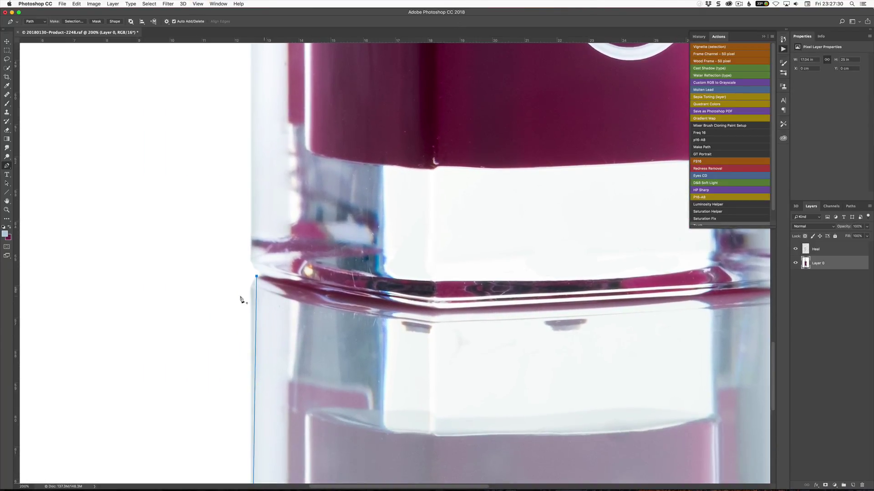
key("super")
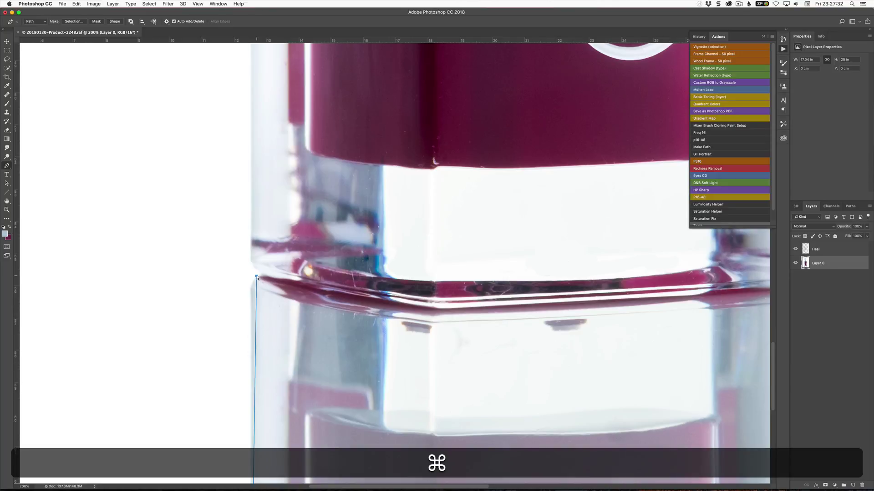
left_click_drag(257, 277, 251, 290)
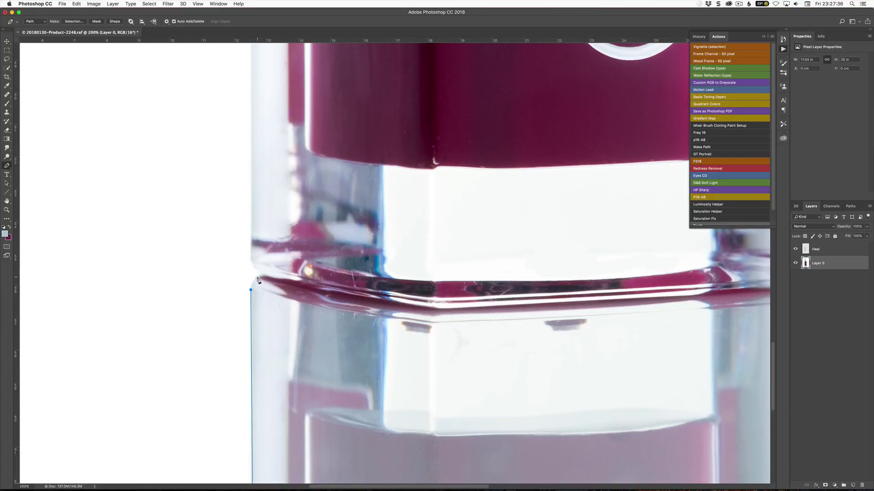
Continue the path around the rounded notch at the bottle's base and up the glass body's left edge to the metal collar.
left_click_drag(257, 277, 249, 251)
key("alt")
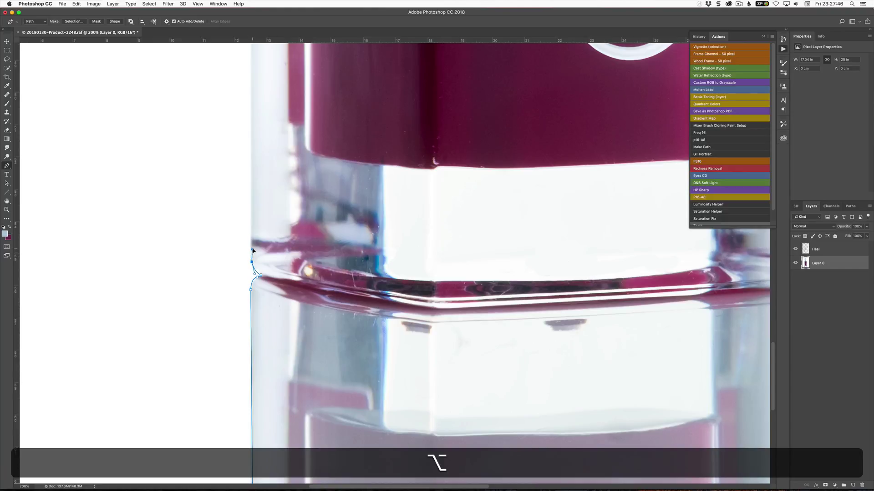
key("space")
left_click_drag(291, 86, 314, 490)
left_click_drag(318, 136, 322, 319)
left_click_drag(326, 114, 331, 296)
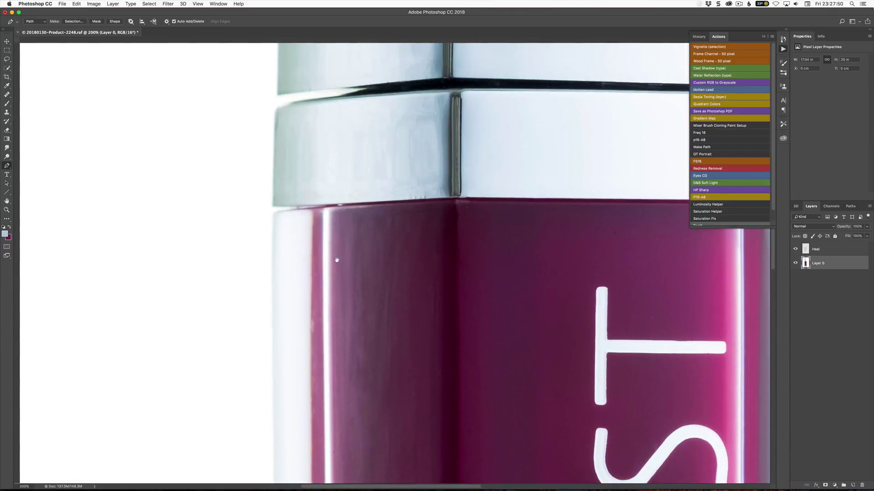
left_click_drag(333, 235, 337, 262)
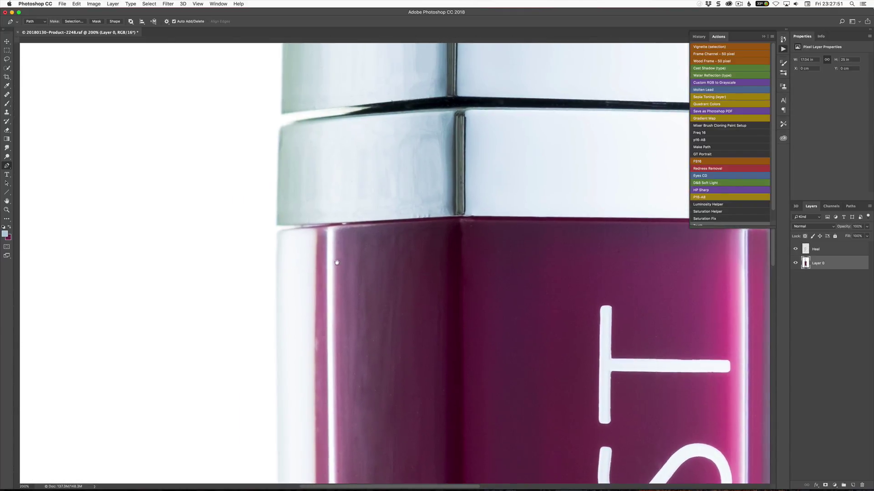
left_click(278, 233)
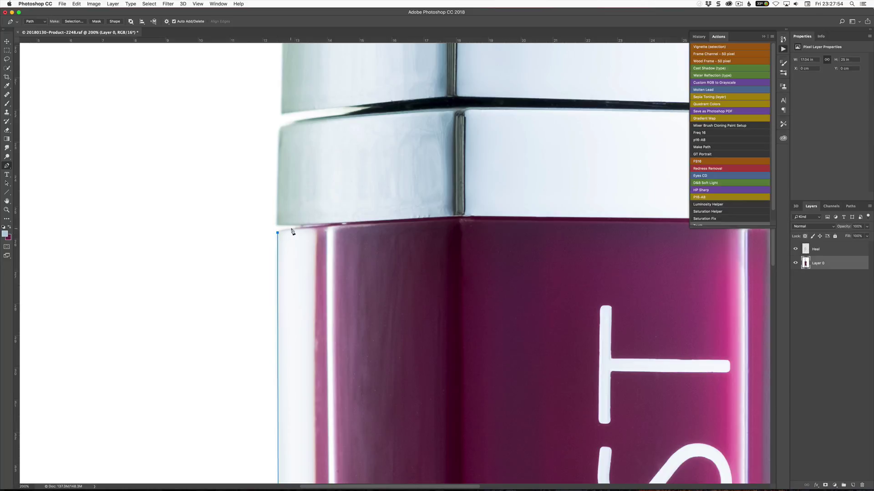
Trace the path around the collar's left edge and through the narrow gap above it to the cap's lower-left corner.
left_click_drag(292, 229, 301, 229)
left_click(277, 226)
left_click_drag(280, 129, 282, 123)
left_click(295, 121)
left_click(344, 114)
left_click_drag(370, 108, 346, 106)
left_click(282, 114)
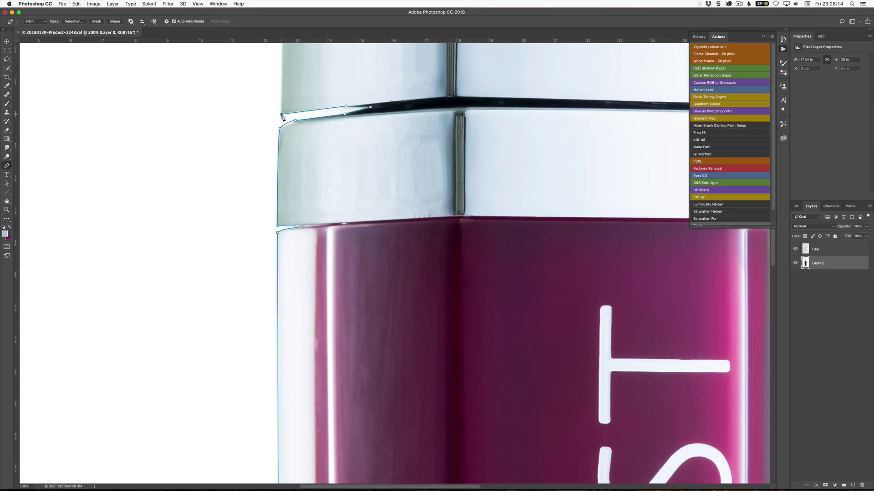
Continue the path up the cap's left side and curve it over the top edge to the dark vertical seam.
key("space")
left_click_drag(309, 90, 314, 276)
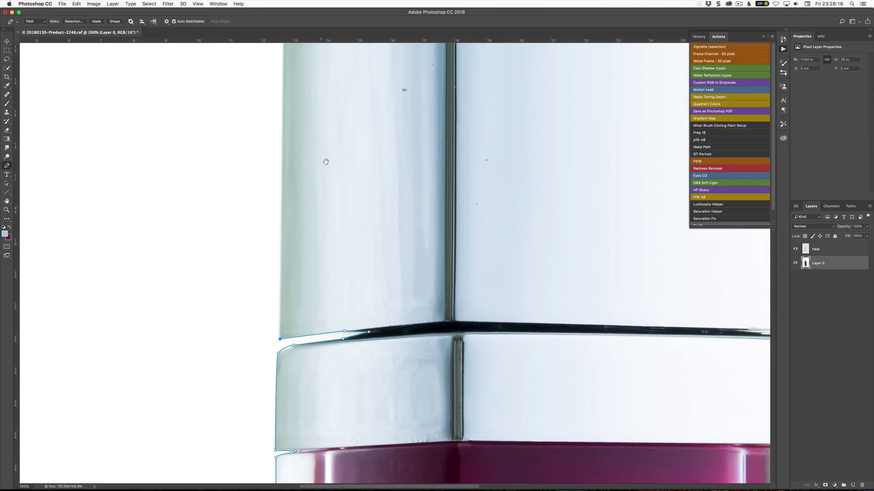
left_click_drag(324, 160, 318, 342)
left_click_drag(331, 146, 338, 319)
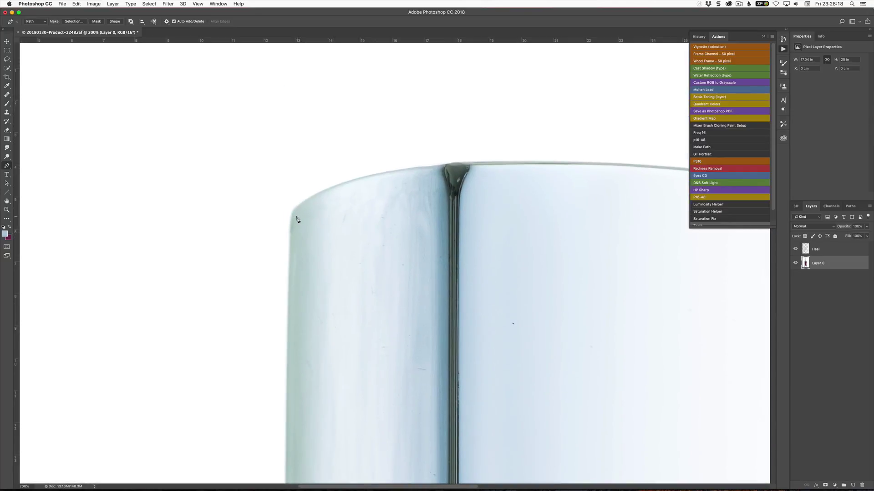
left_click_drag(292, 210, 300, 205)
left_click_drag(443, 164, 552, 156)
Flatten the direction handle of the anchor at the cap's dark seam and shift the anchor right along the top edge.
left_click_drag(532, 236, 136, 211)
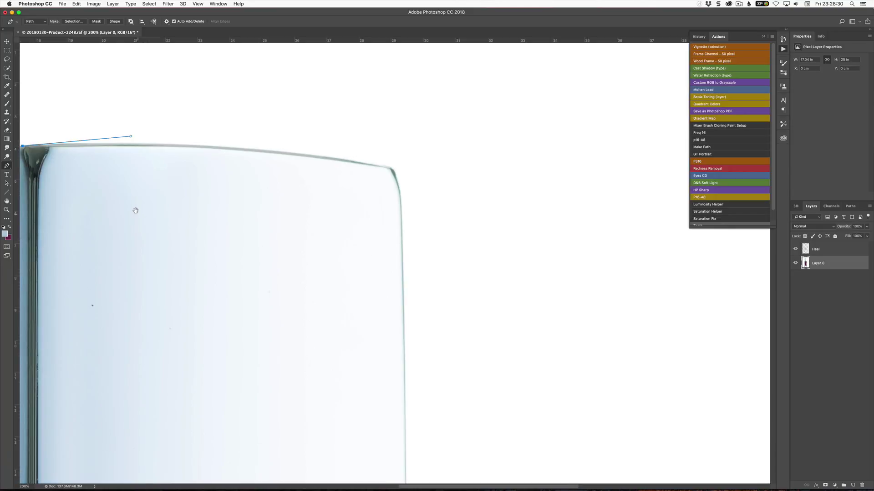
left_click_drag(48, 145, 52, 147)
key("super+z")
key("alt")
left_click_drag(131, 136, 132, 145)
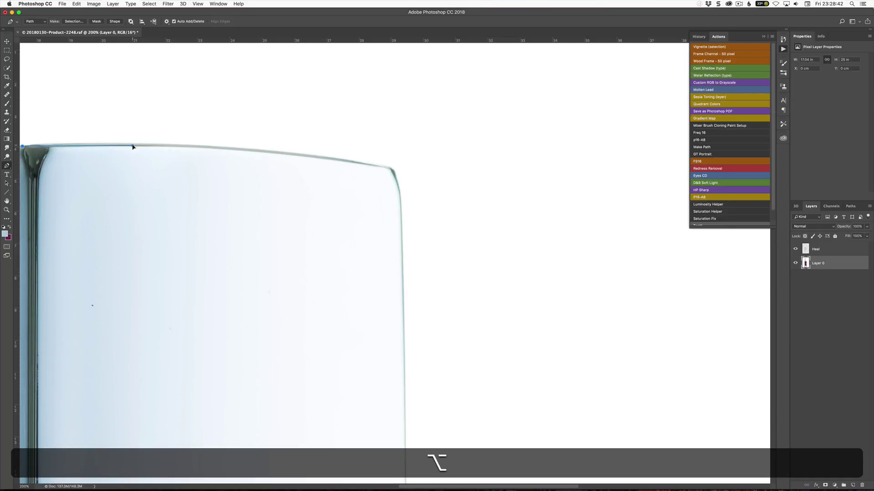
left_click(45, 145)
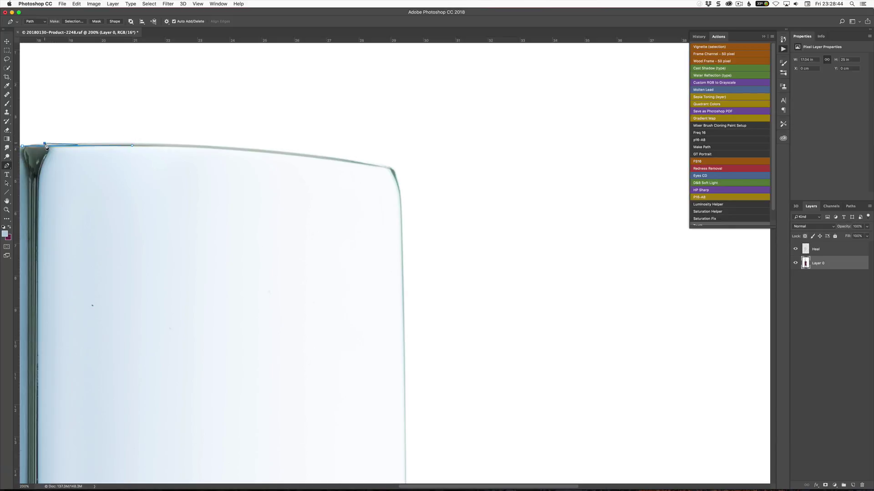
key("super+z")
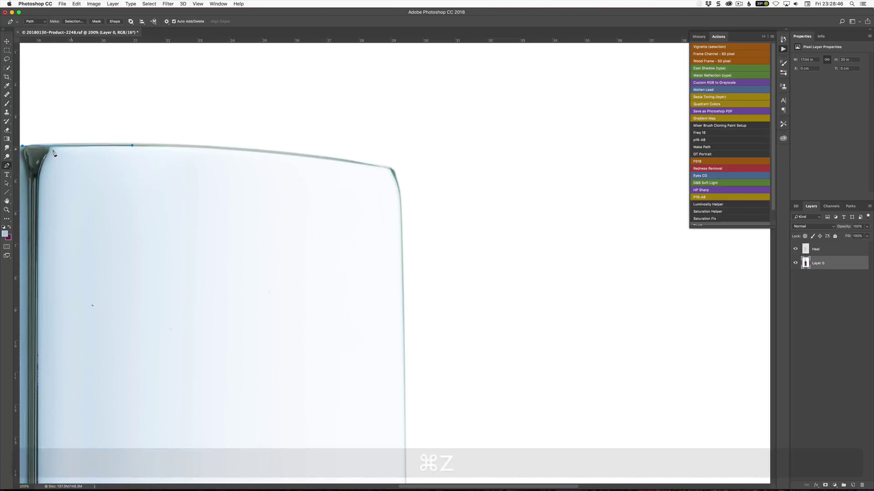
key("alt")
key("super")
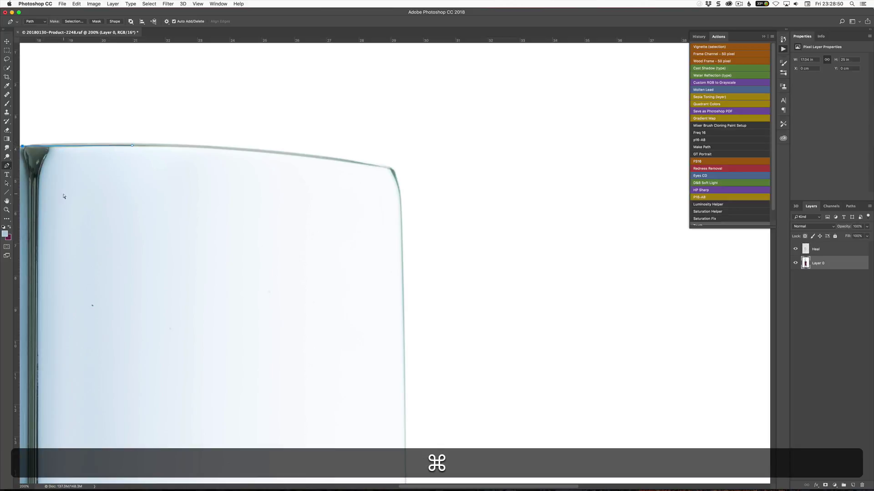
left_click_drag(23, 147, 35, 146)
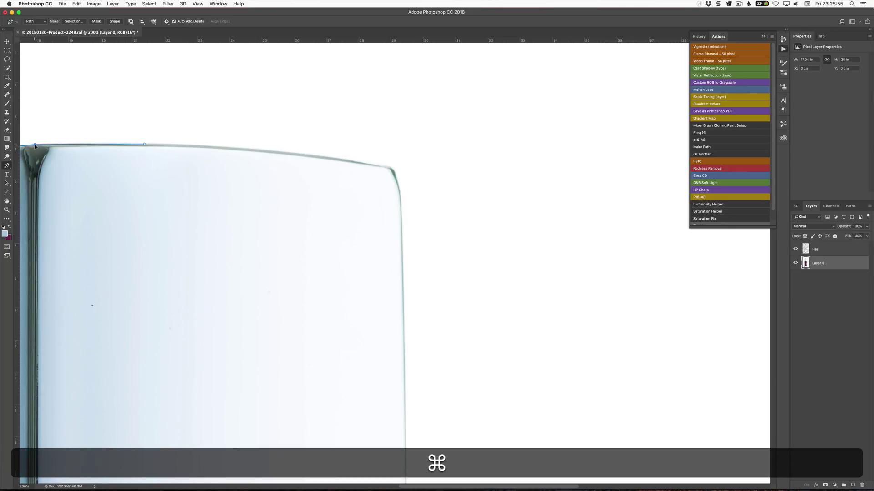
Curve the path along the cap's top edge to its right corner and angle the corner's outgoing handle steeply downward.
left_click(390, 167)
left_click_drag(391, 169, 485, 190)
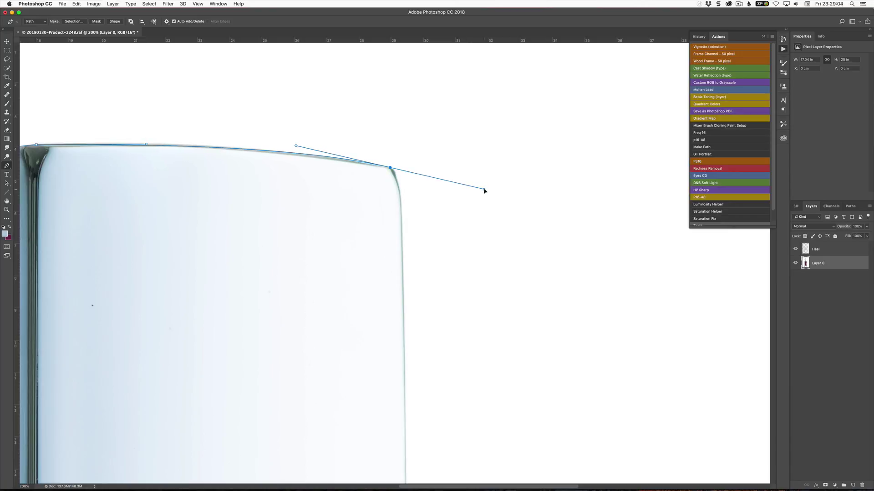
left_click(400, 194)
key("super+z")
key("alt+super+z")
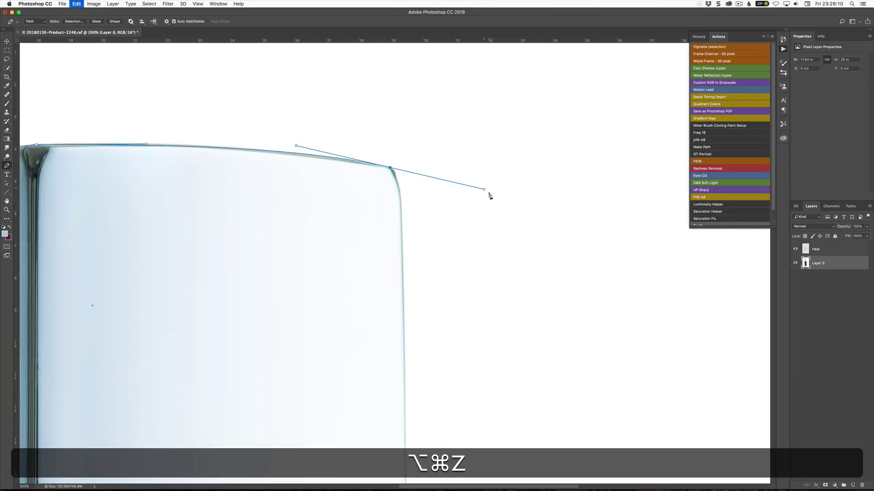
left_click_drag(484, 190, 453, 235)
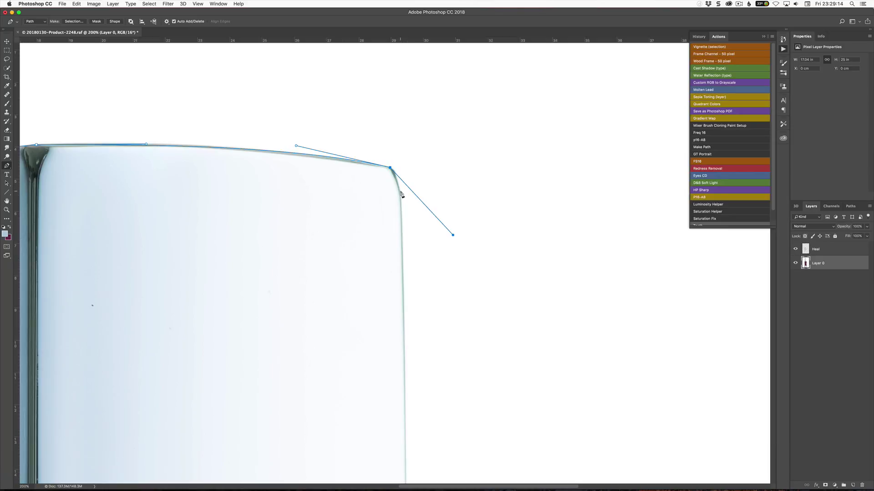
left_click_drag(400, 191, 380, 194)
key("alt")
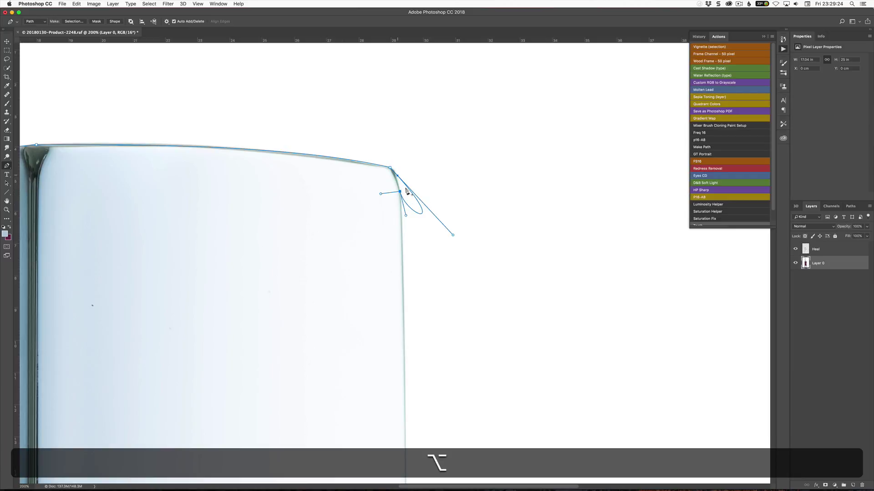
left_click_drag(452, 235, 411, 160)
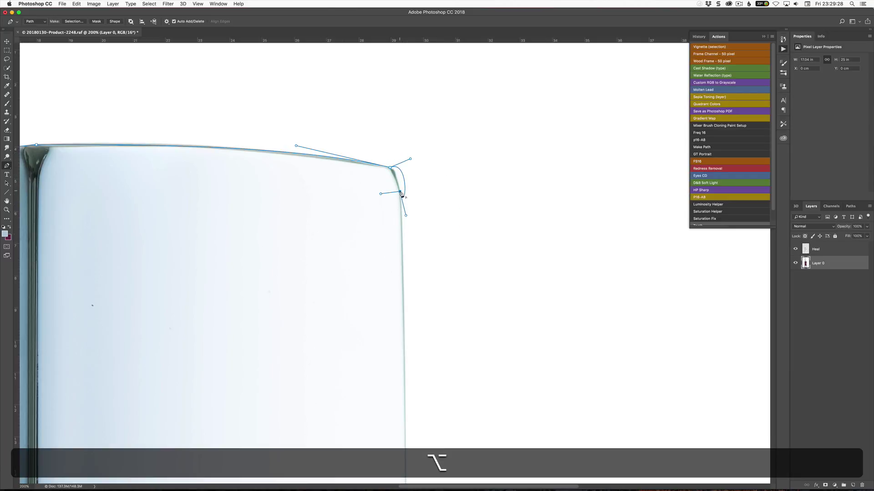
left_click(401, 193, "alt")
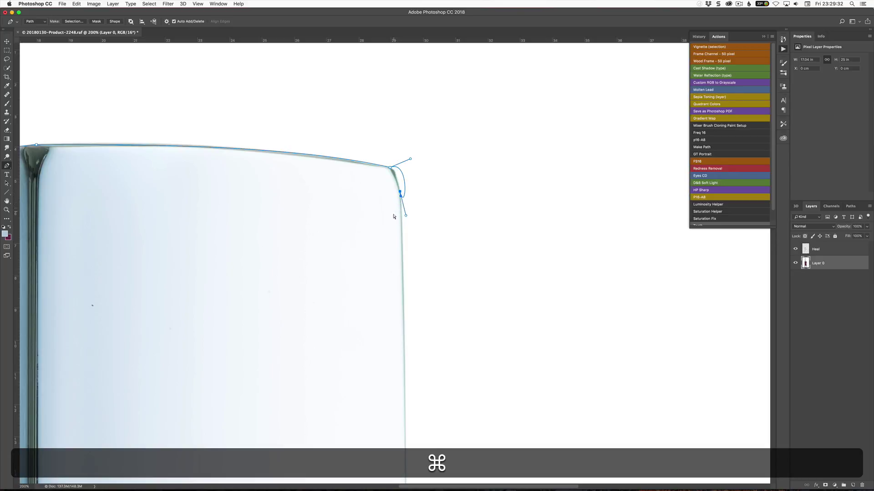
key("alt+super+z")
key("alt+super+z")
key("alt+super+z")
key("alt+super+z")
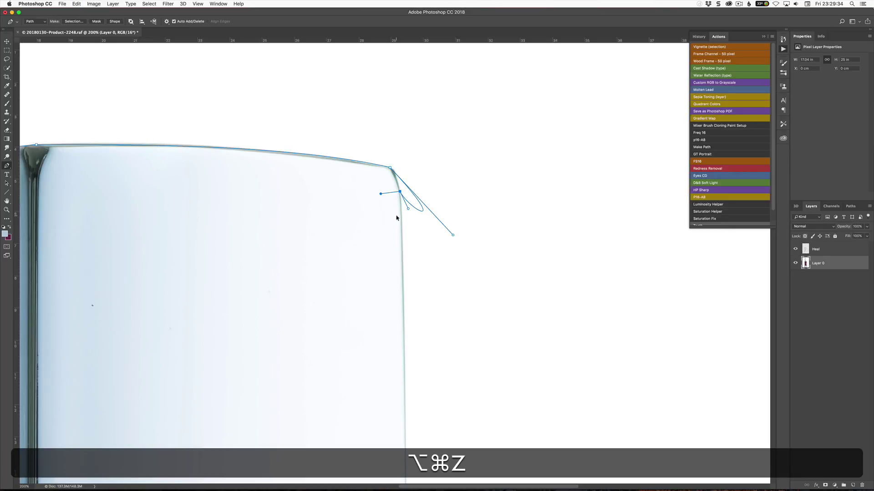
key("alt+super+z")
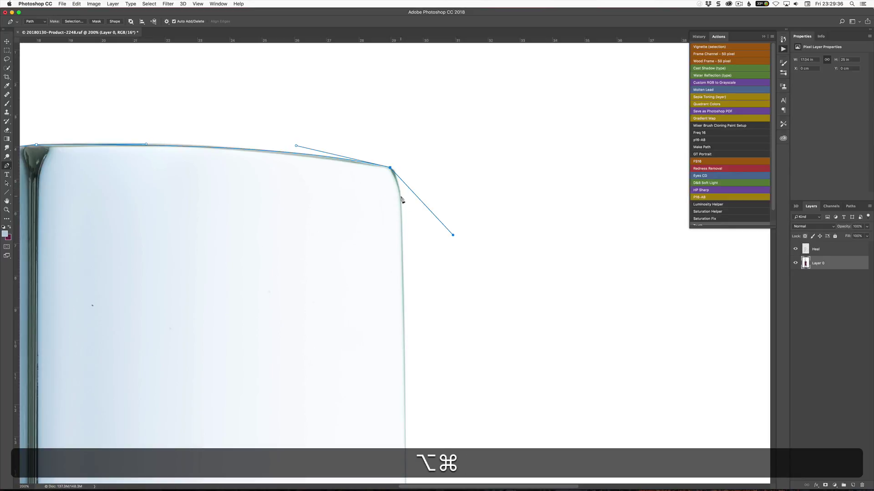
Add a curve anchor lower on the cap's right side and adjust the handles and corner anchor to follow the rounded shoulder.
left_click_drag(401, 199, 390, 316)
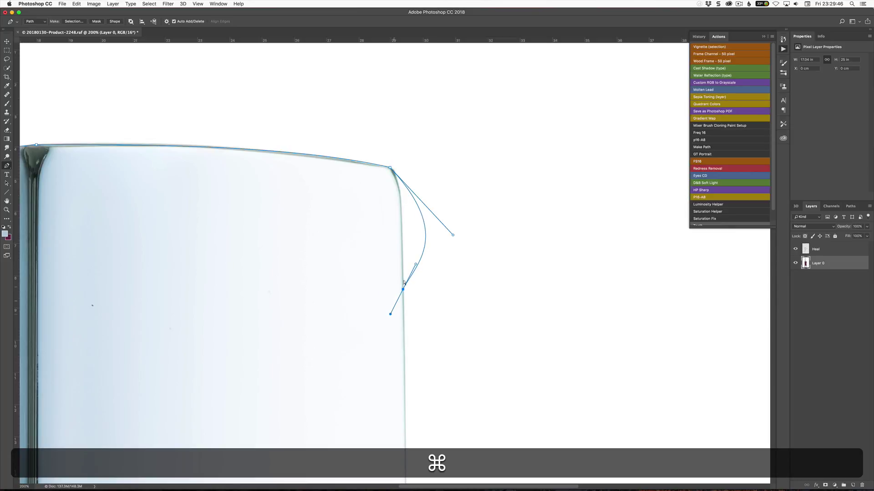
left_click_drag(453, 235, 403, 170)
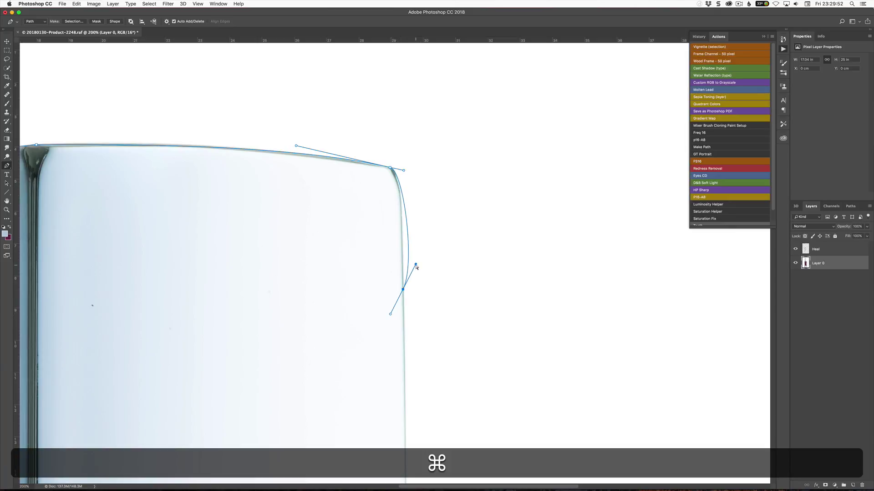
left_click_drag(415, 264, 403, 260)
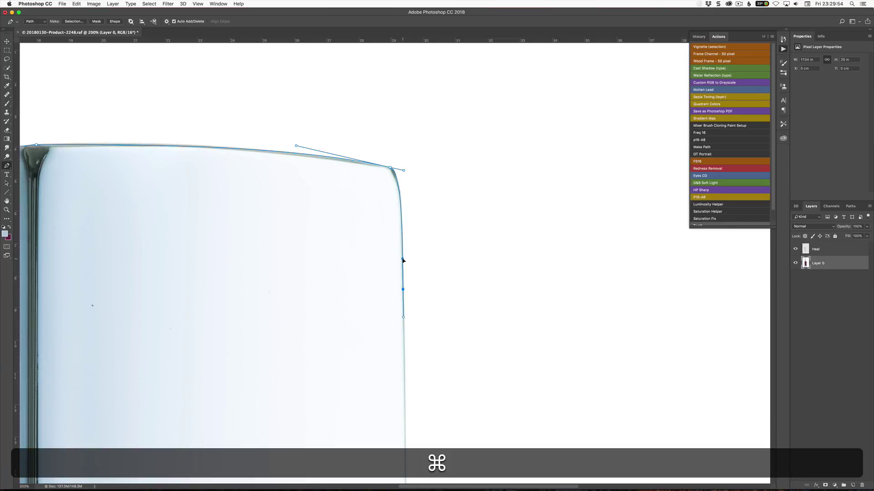
left_click_drag(389, 168, 391, 169)
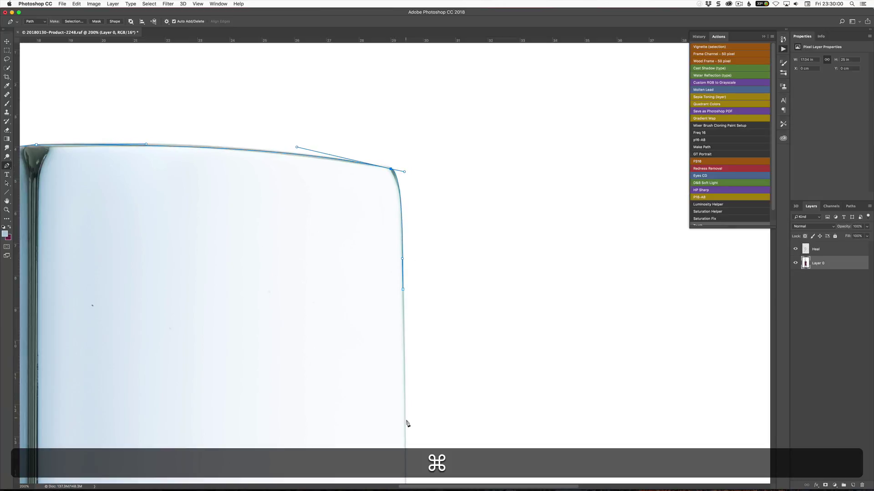
Extend the path straight down the cap's right side to its lower corner, and in along the underside to the dark gap.
key("space")
left_click_drag(400, 441, 355, 30)
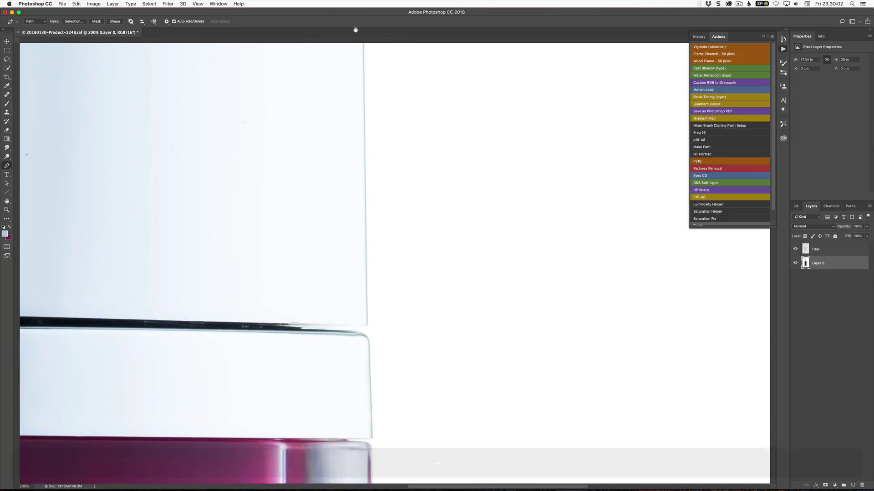
key("alt")
left_click(367, 325)
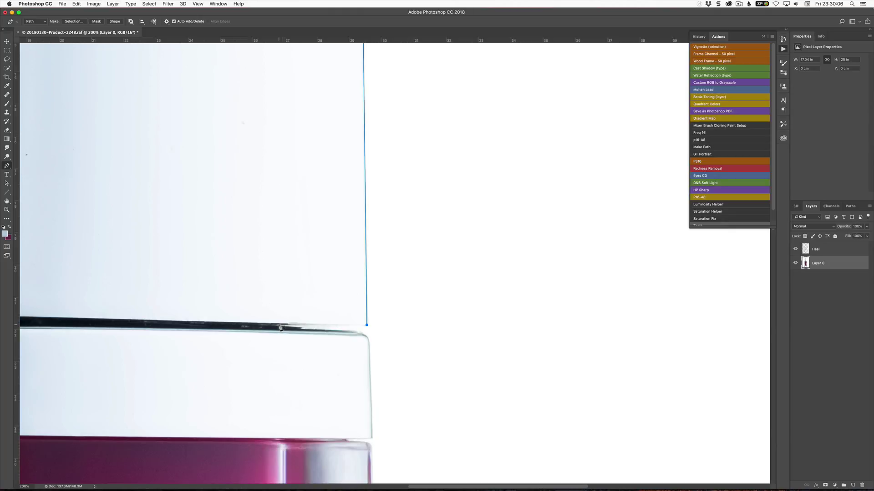
left_click(279, 326)
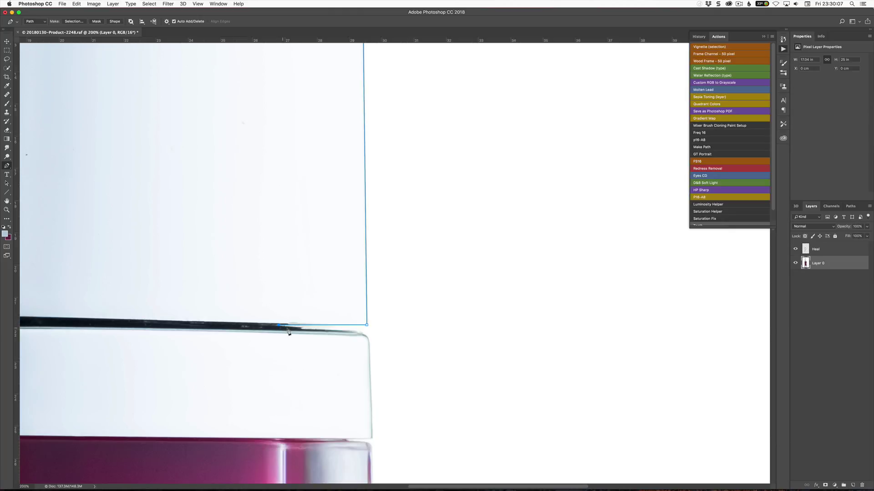
Run the path back along the collar's top edge and curve it around the collar's upper-right corner.
left_click(359, 332)
mouse_move(368, 340)
left_mouse_down()
mouse_move(370, 356)
mouse_move(374, 348)
mouse_move(368, 349)
left_mouse_up()
key("alt")
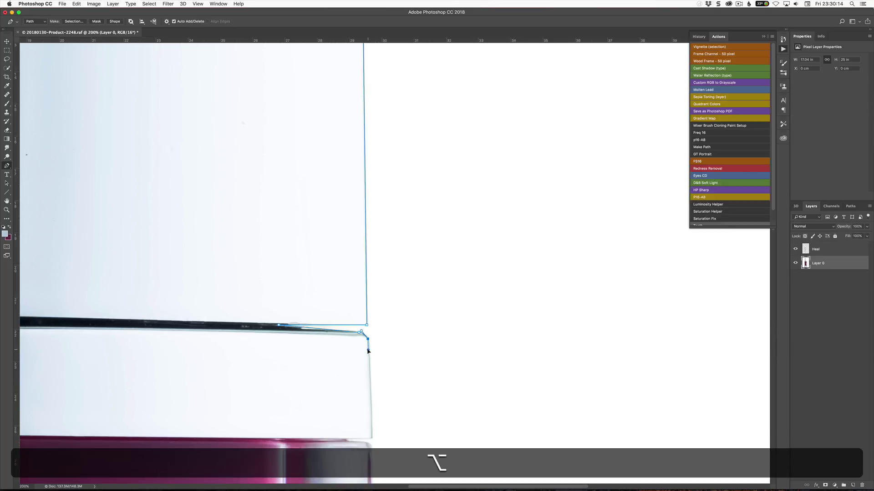
Trace the collar's right side and bottom edge inward to the gap, and nudge the collar's two right corner anchors onto the edge.
left_click(372, 438)
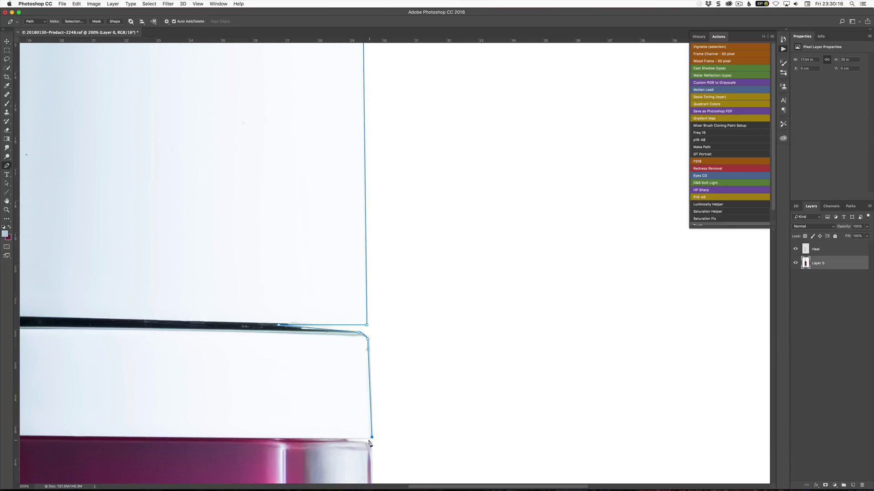
left_click(346, 439)
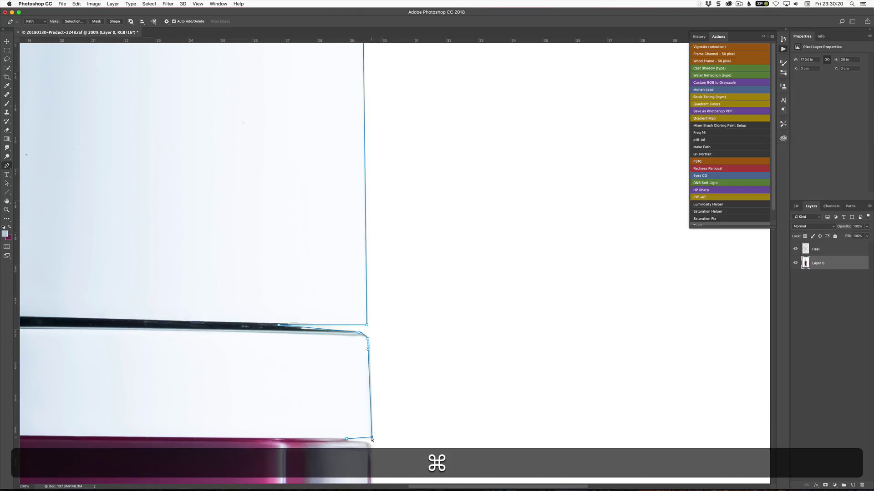
left_click(372, 438, "super")
left_click_drag(368, 341, 369, 339)
key("alt")
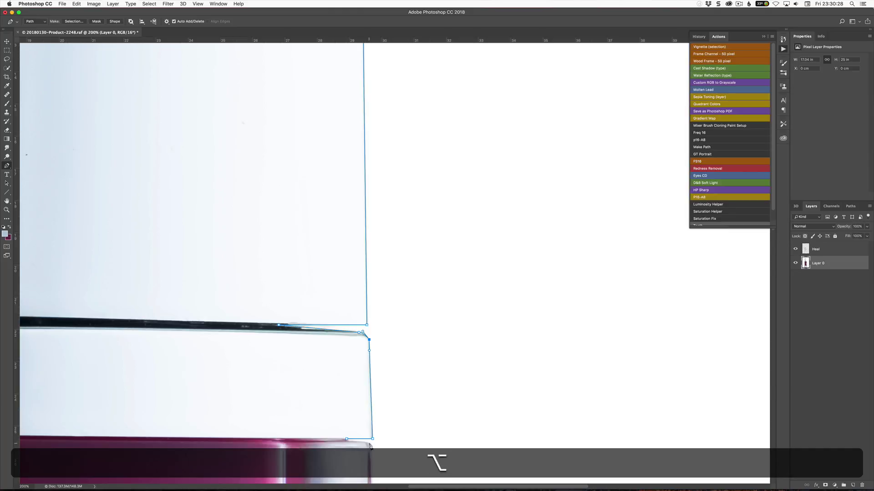
Curve the path around the glass bottle's upper-right shoulder just below the collar.
left_click_drag(370, 446, 370, 452)
left_click_drag(371, 448, 371, 453)
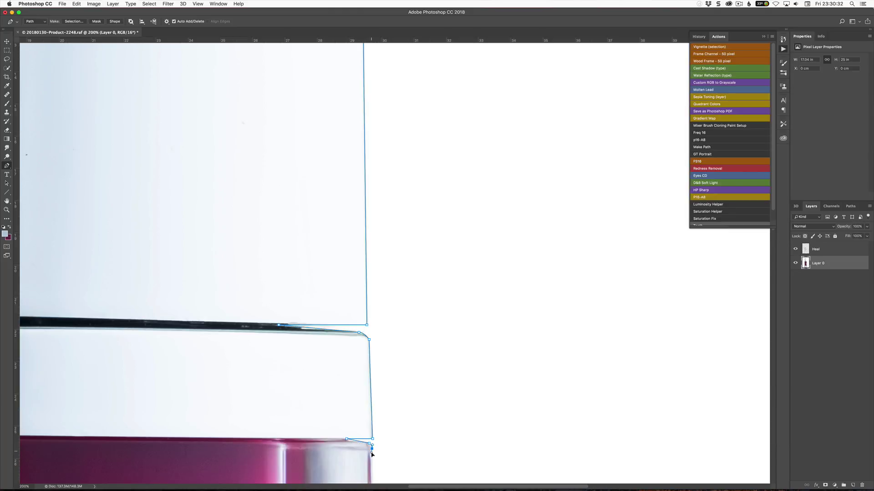
key("super")
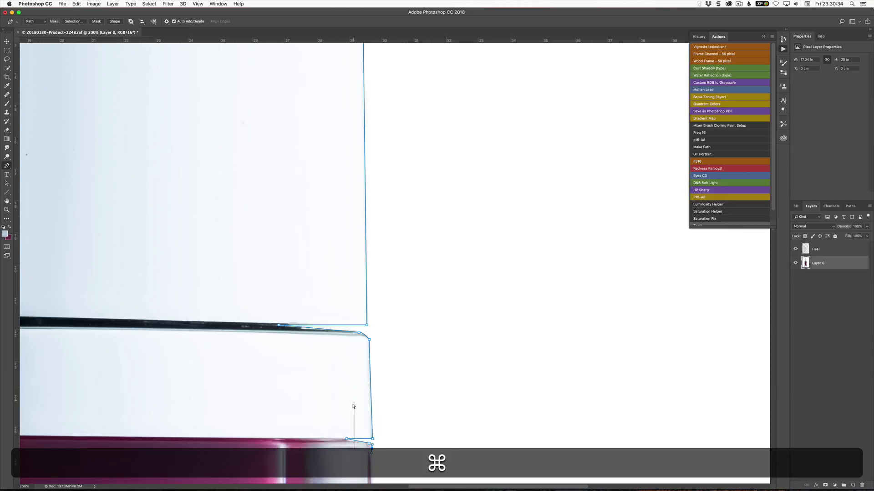
key("space")
left_click_drag(359, 418, 349, 48)
mouse_move(291, 392)
left_mouse_down()
mouse_move(250, 304)
mouse_move(310, 32)
mouse_move(291, 316)
mouse_move(283, 127)
mouse_move(273, 101)
left_mouse_up()
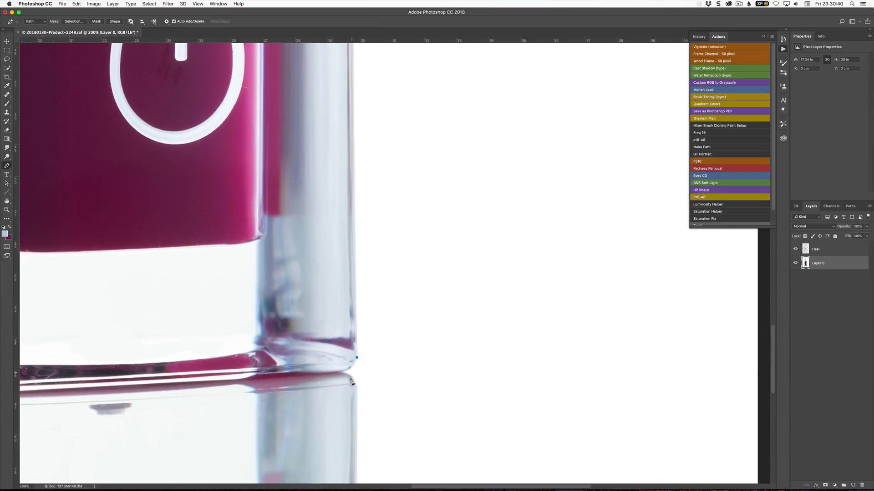
left_click(357, 357)
key("space")
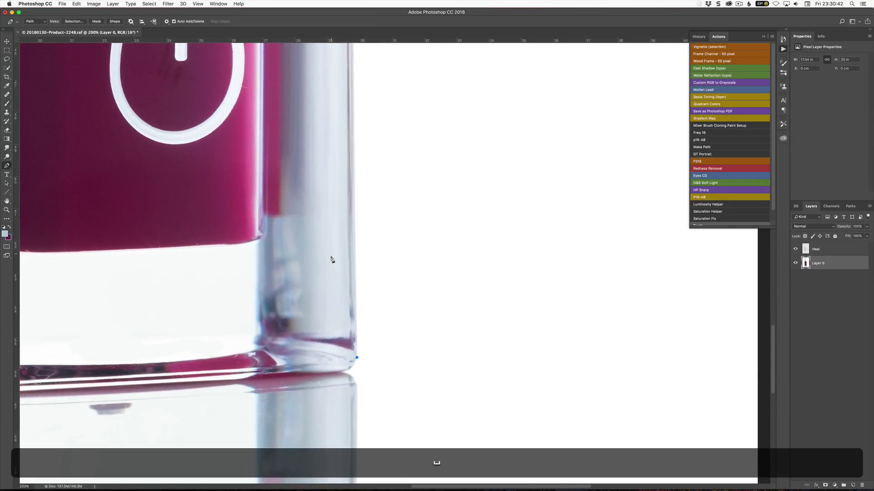
key("super+z")
scroll(337, 142, "up", 15)
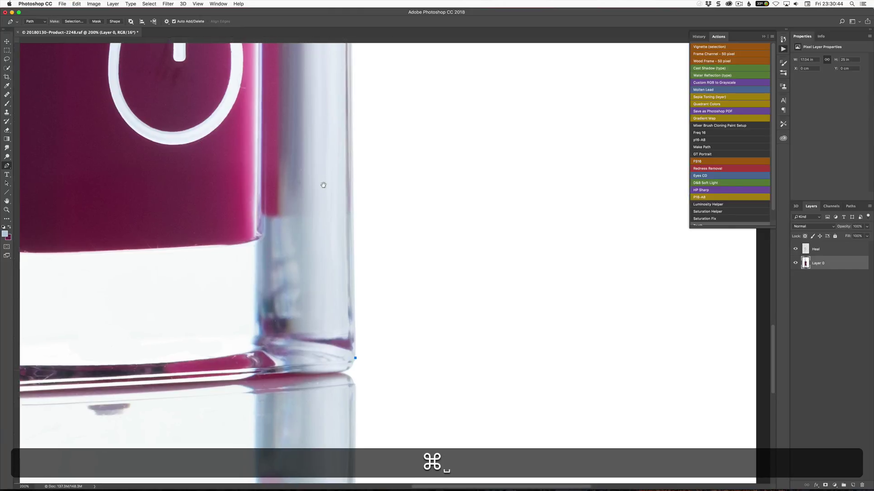
scroll(353, 282, "down", 5)
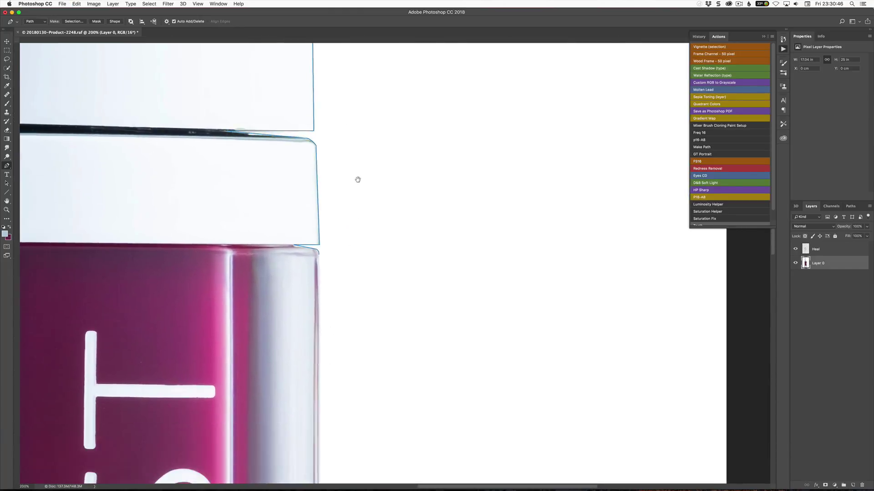
key("alt+super+z")
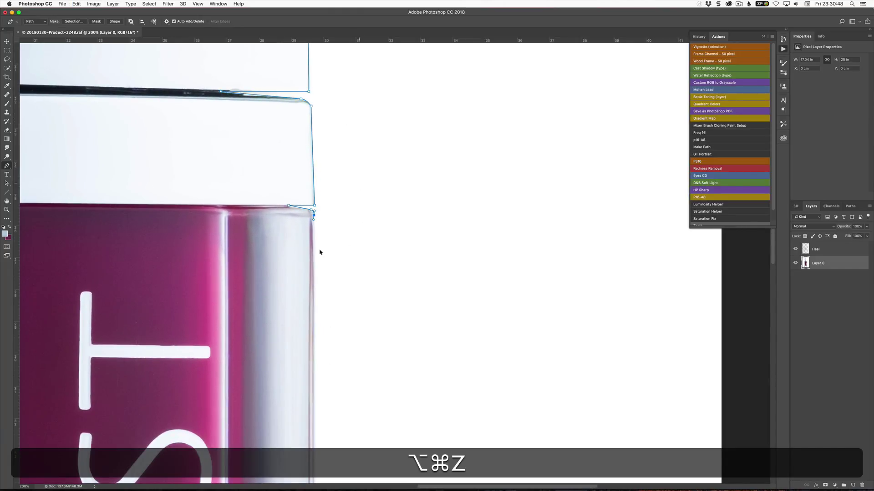
Run the path down the bottle's right side, curve it around the base corner to the reflection, and swing the outgoing handle right.
scroll(296, 386, "down", 20)
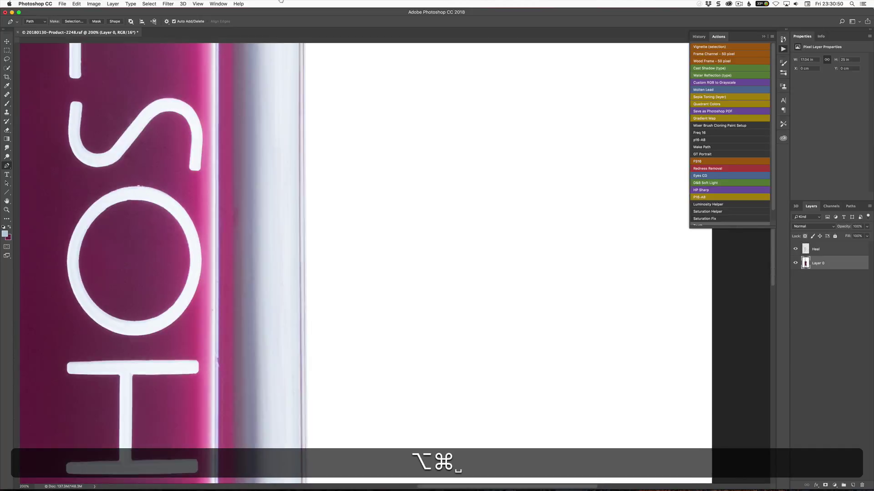
scroll(218, 250, "down", 4)
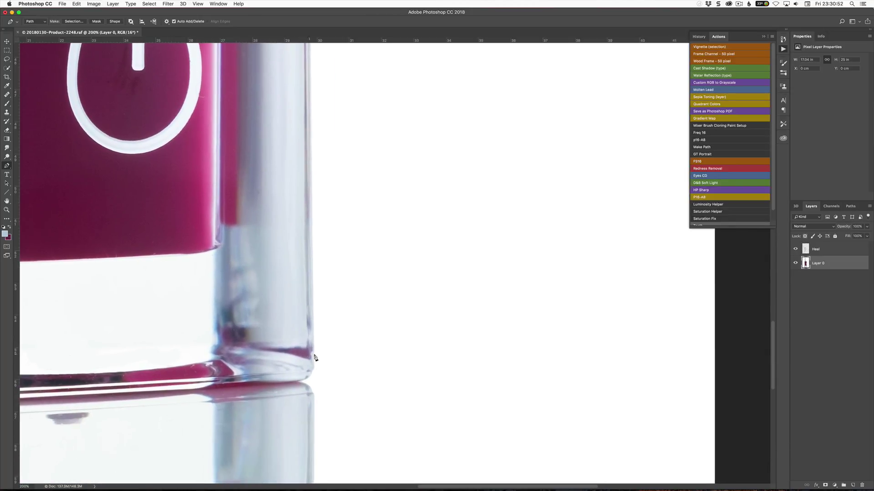
left_click(313, 367)
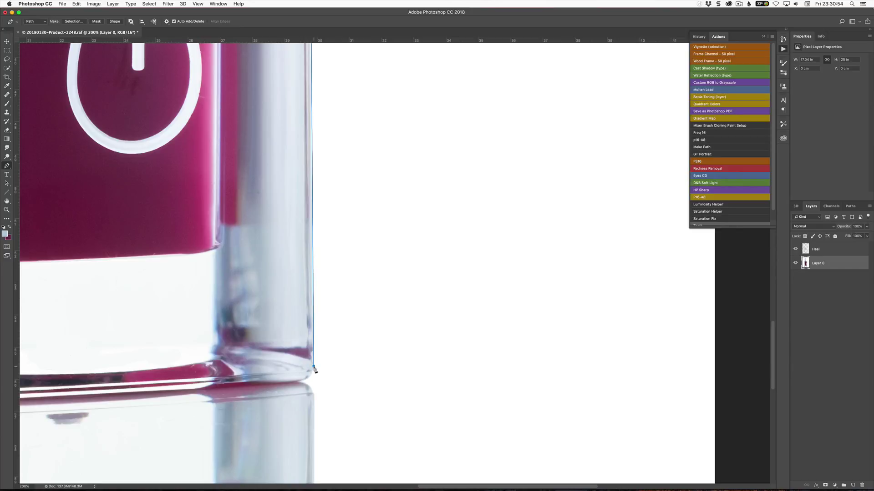
left_click_drag(299, 382, 284, 385)
key("super+z")
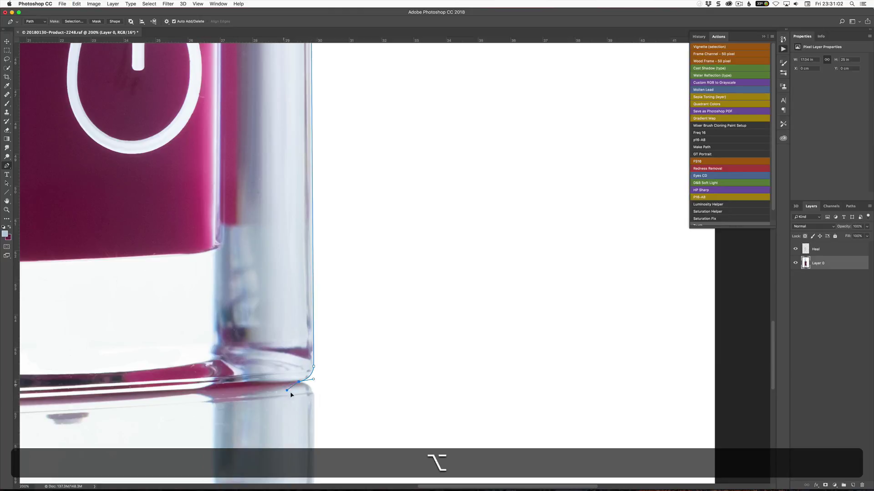
left_click_drag(288, 391, 320, 395)
Curve the path around the reflection's upper-right corner onto its right side and adjust the anchor and handles to fit.
left_click(311, 392)
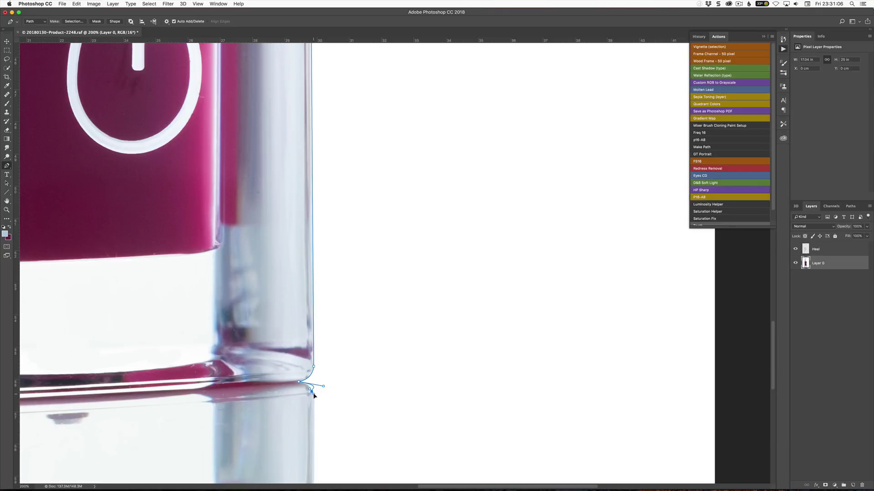
key("alt")
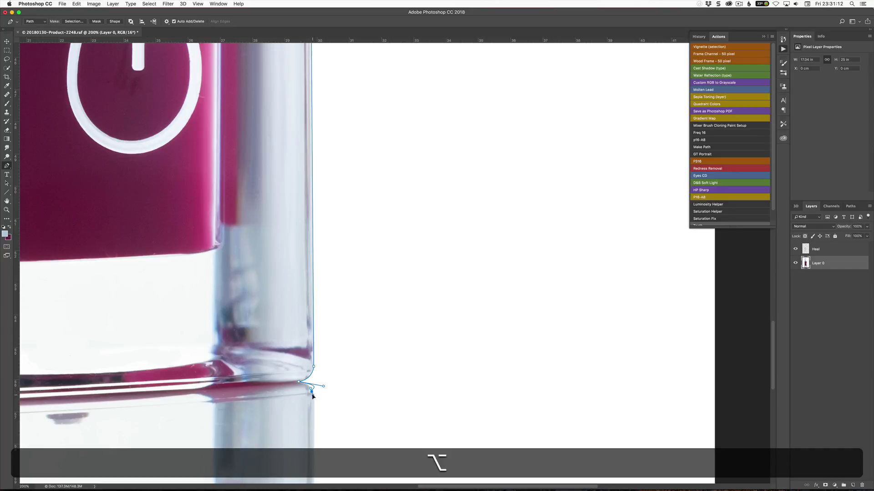
key("super")
key("alt")
left_click_drag(313, 416, 316, 384)
left_click_drag(313, 417, 315, 419)
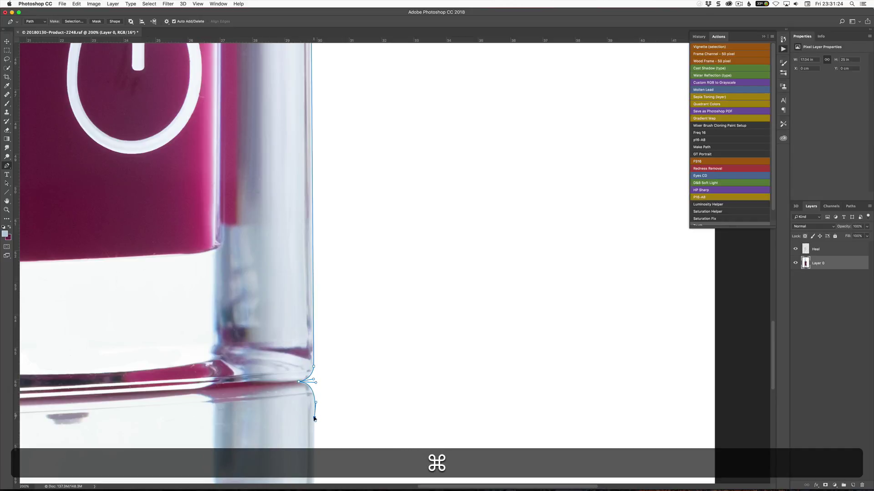
Extend the path down the reflection's right side to the canvas's bottom edge and close it at the starting anchor.
scroll(326, 435, "down", 10)
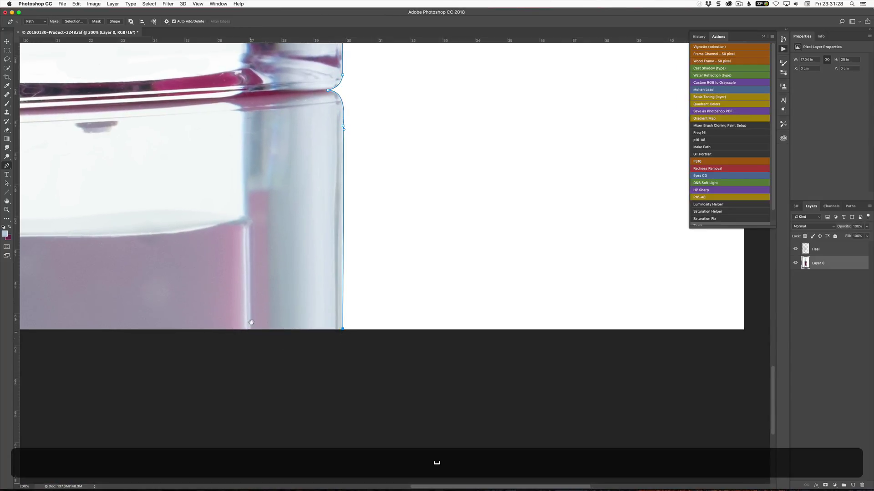
scroll(248, 318, "left", 10)
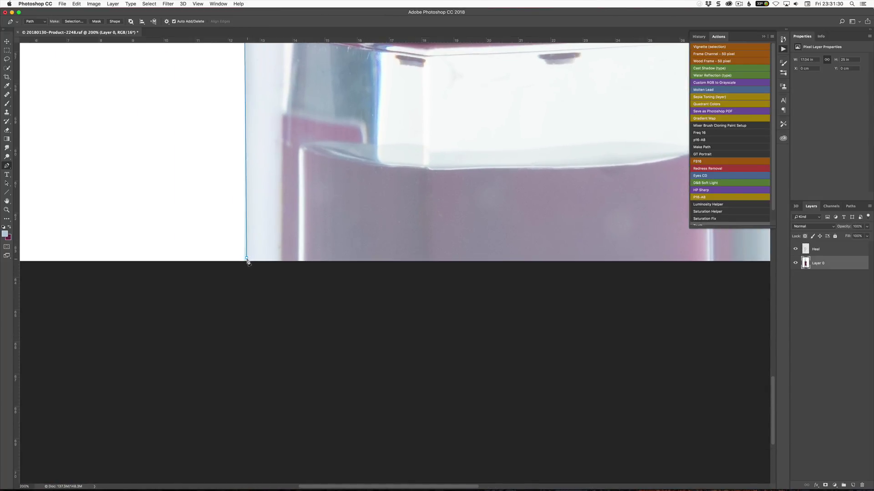
left_click(247, 258)
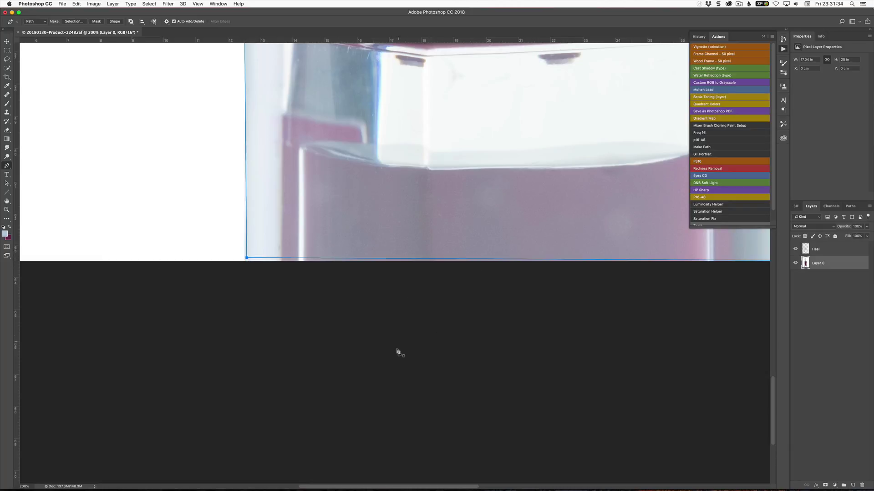
Load the finished Work Path around the whole bottle and reflection as a selection.
key("super+minus")
key("super+minus")
key("super+minus")
key("super+minus")
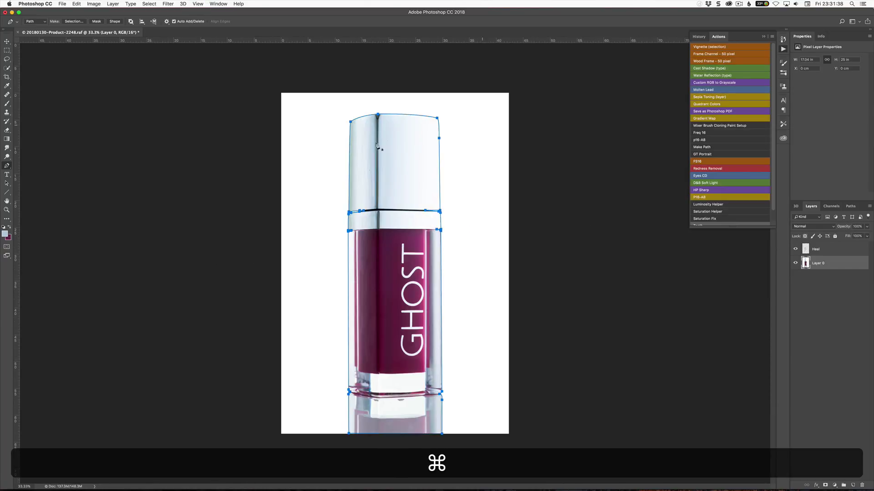
left_click(850, 206)
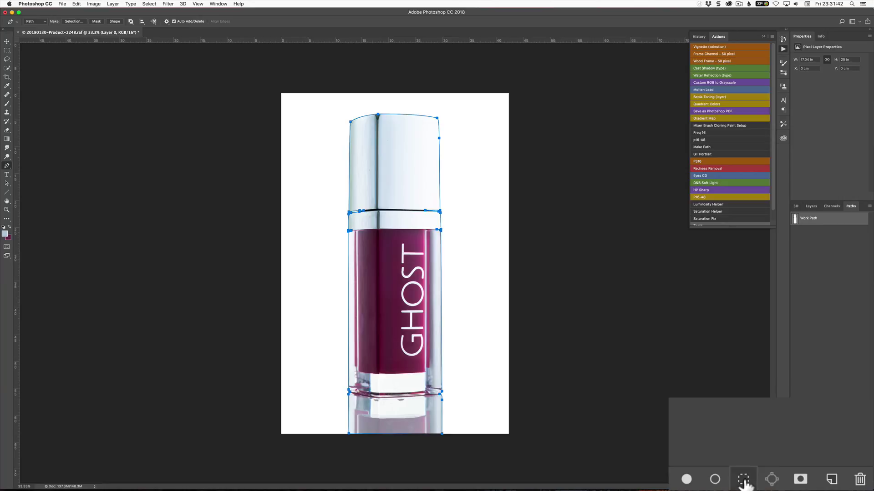
left_click(823, 484)
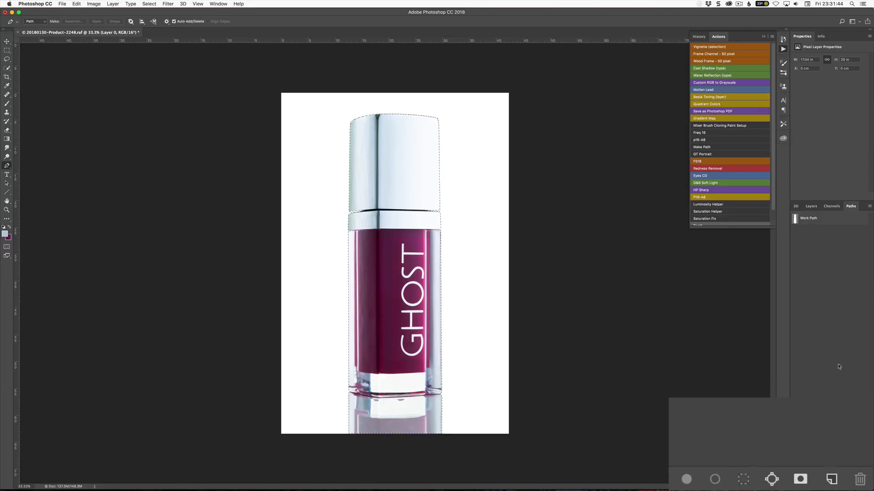
Save the bottle selection to a new channel of the document, leaving its name blank.
left_click(808, 207)
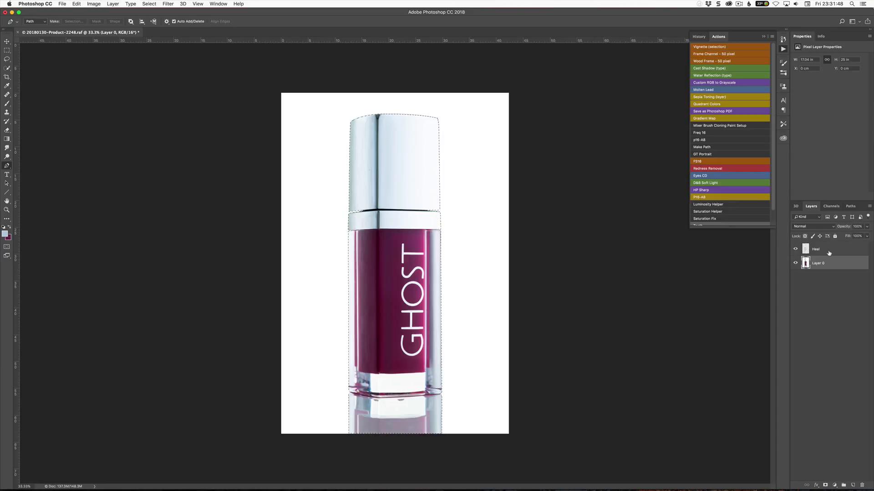
left_click(149, 4)
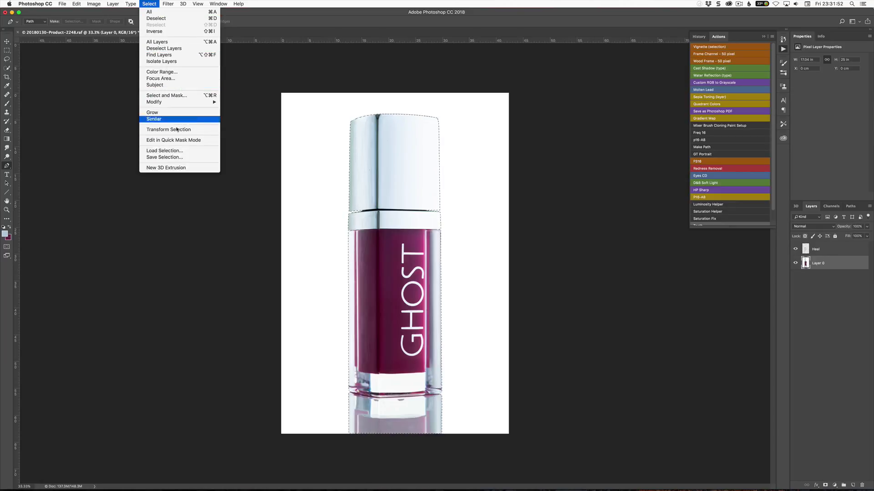
left_click(173, 158)
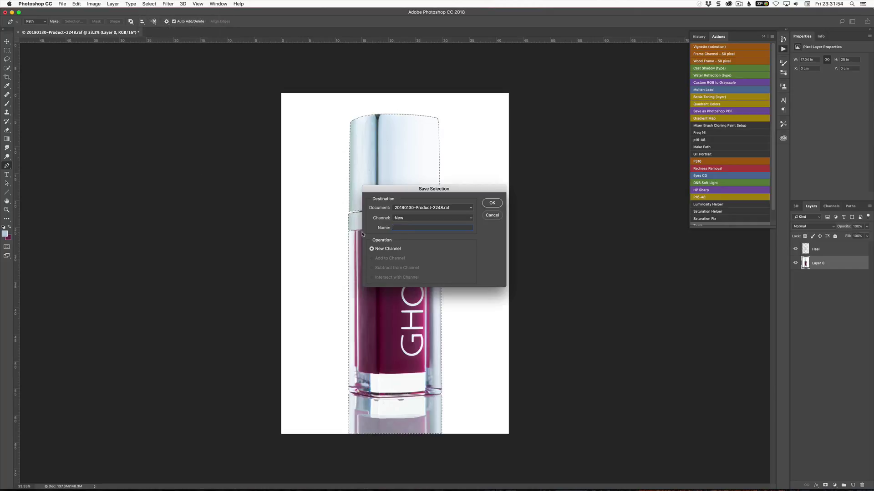
key("Return")
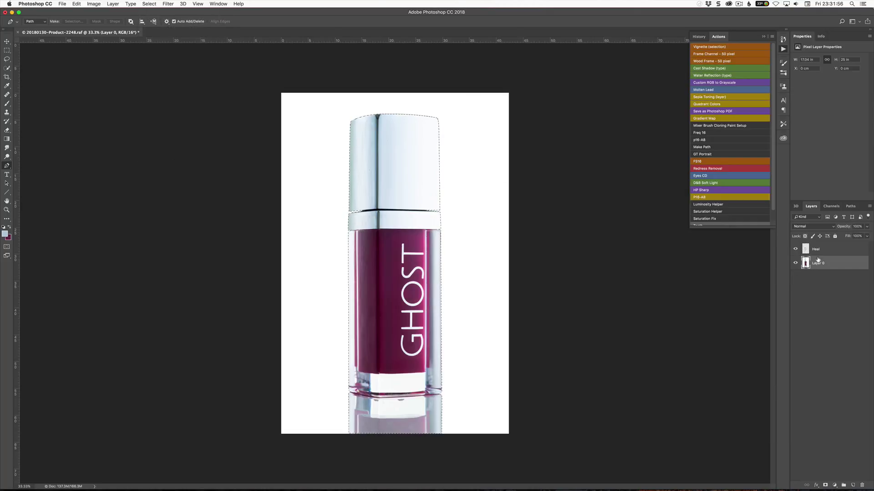
Select the Heal layer and Layer 0 and stamp the visible image into a new merged layer on top.
left_click(819, 253)
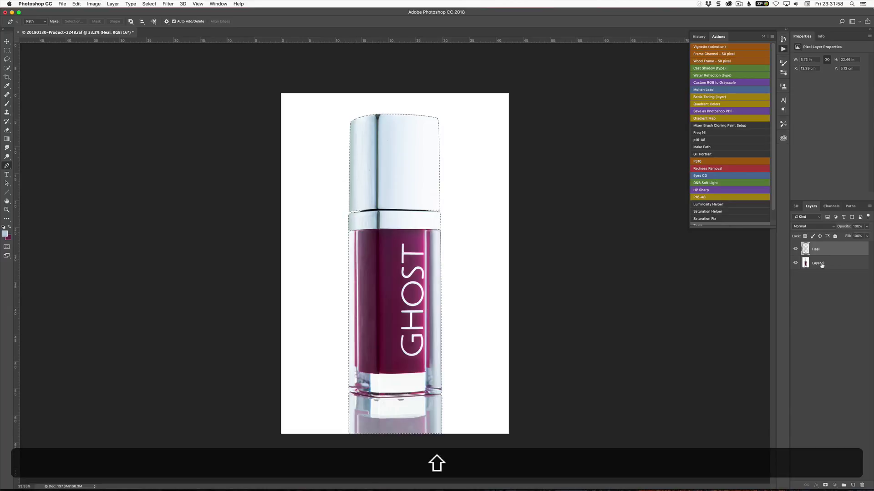
left_click(817, 265, "shift")
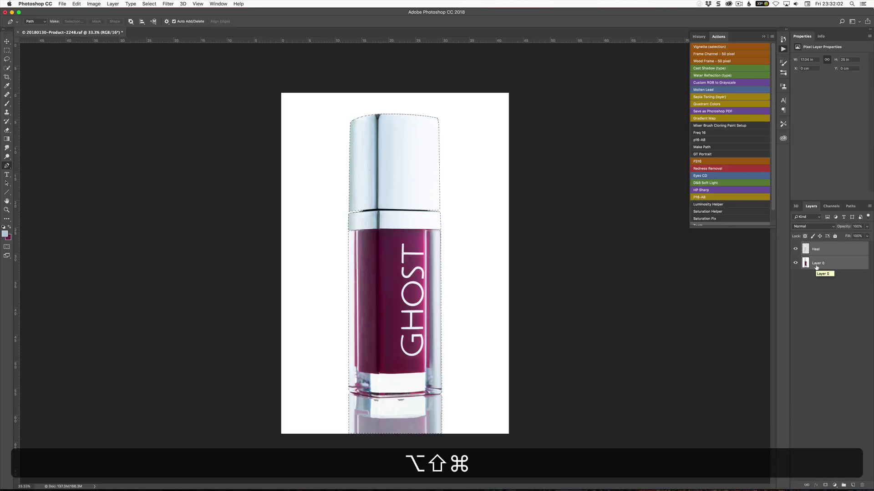
key("super+alt+shift+e")
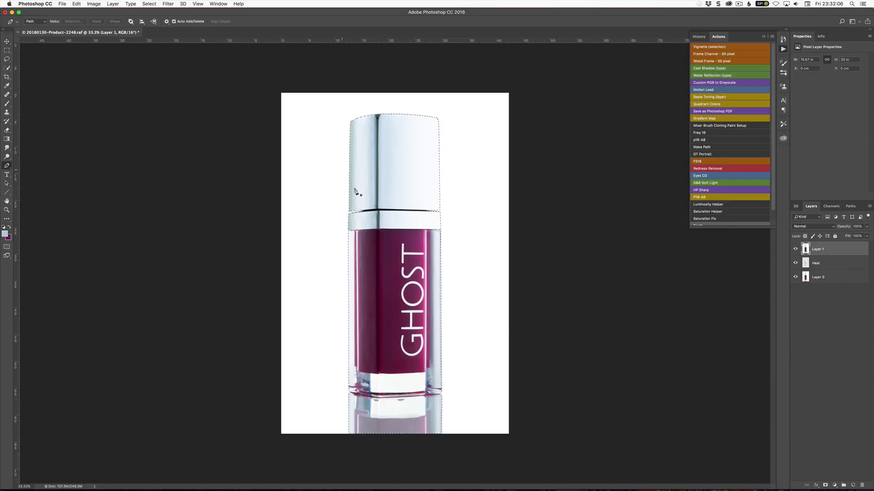
left_click(149, 4)
left_click(756, 432)
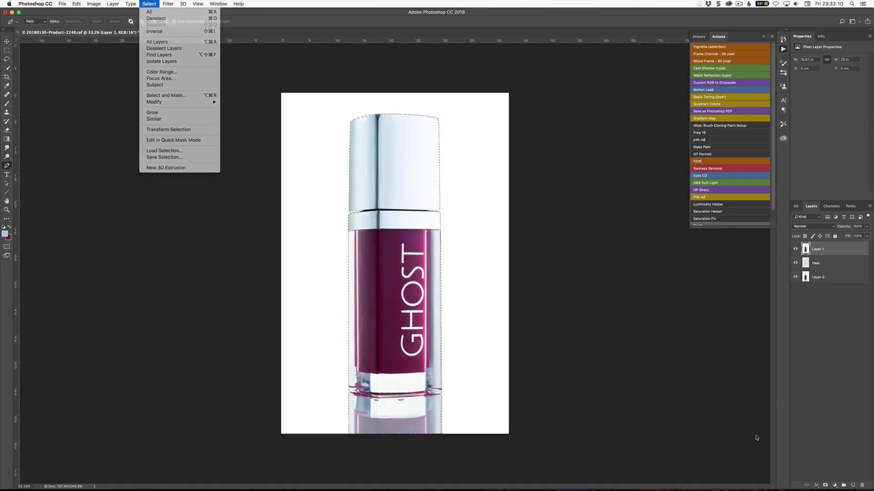
Mask Layer 1 with the bottle selection and add a new empty layer with default settings above it.
left_click(825, 485)
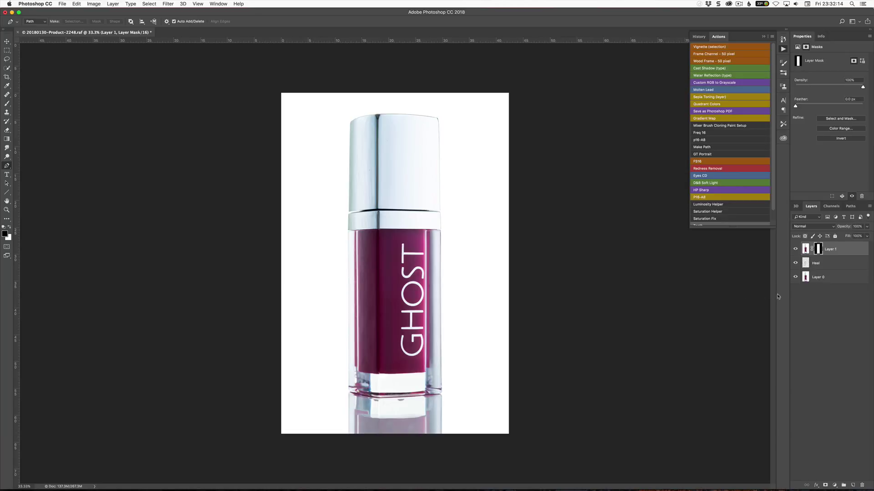
key("shift+super+n")
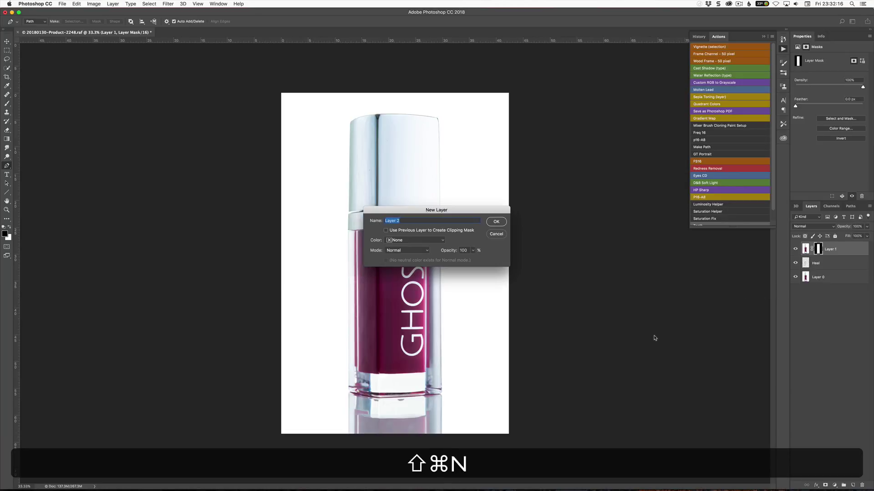
key("shift+super+Return")
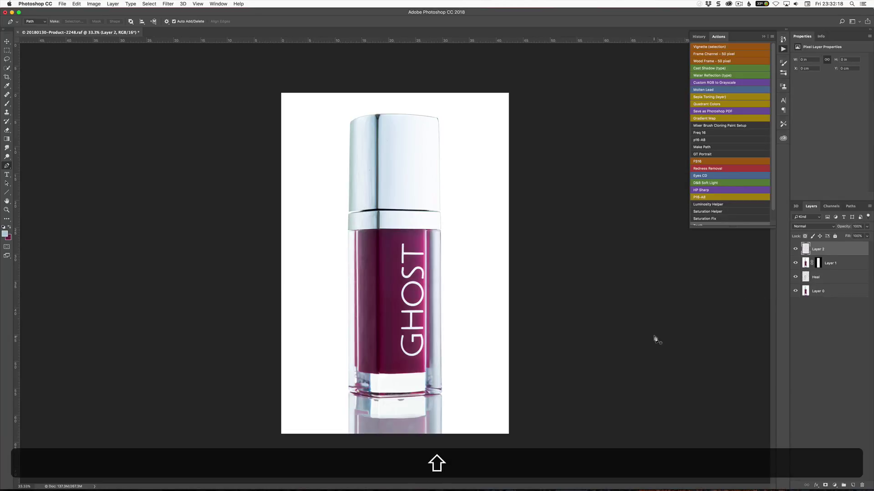
Fill the new layer with white at 100% opacity and place it directly below the masked bottle layer.
key("shift+BackSpace")
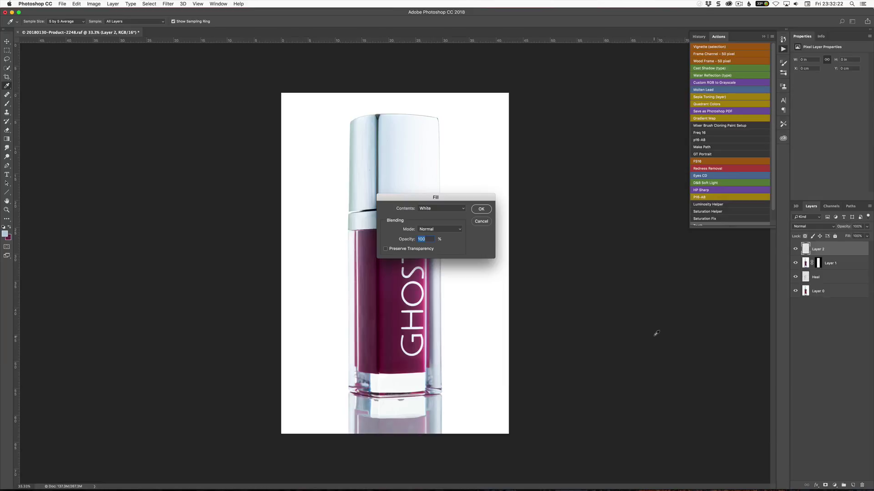
key("Return")
key("p")
left_click_drag(826, 252, 825, 273)
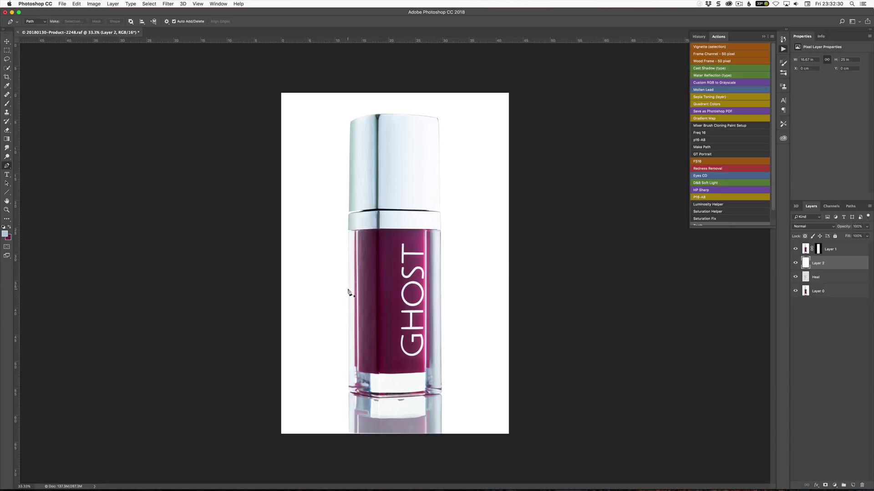
Show the grid and draw a circular selection from the canvas centre, almost as wide as the image.
key("super+apostrophe")
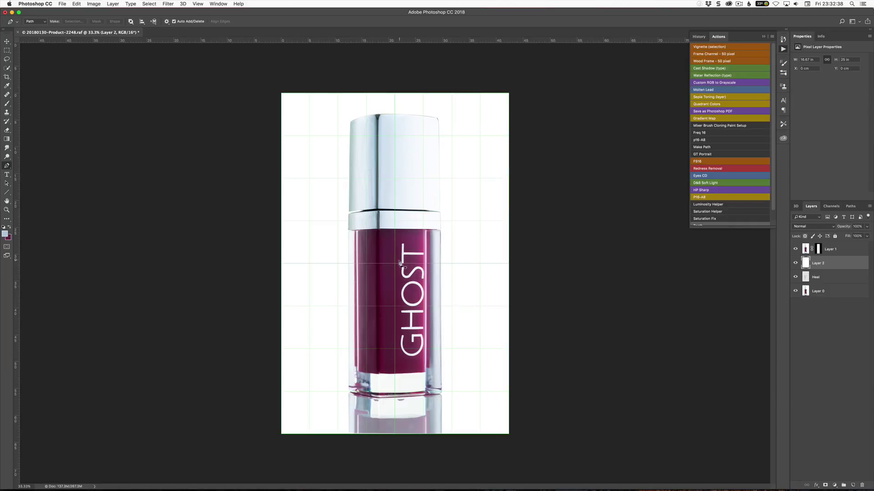
left_click(7, 51)
right_click(8, 52)
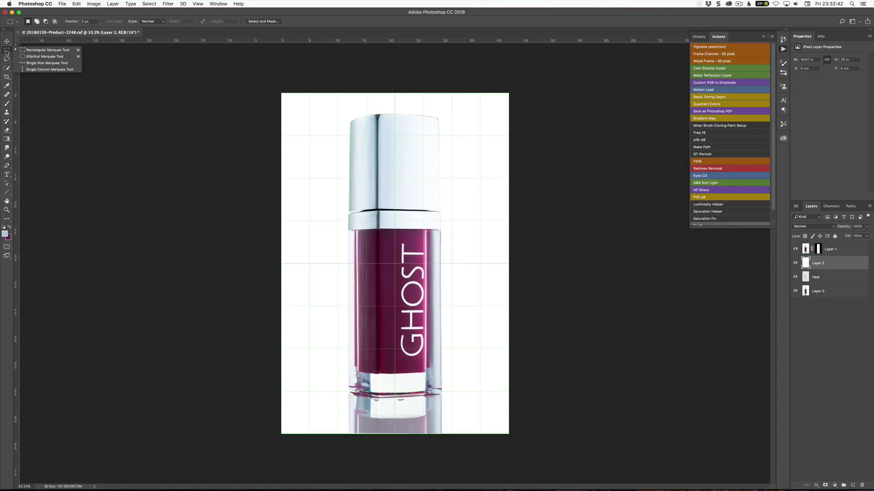
left_click(44, 56)
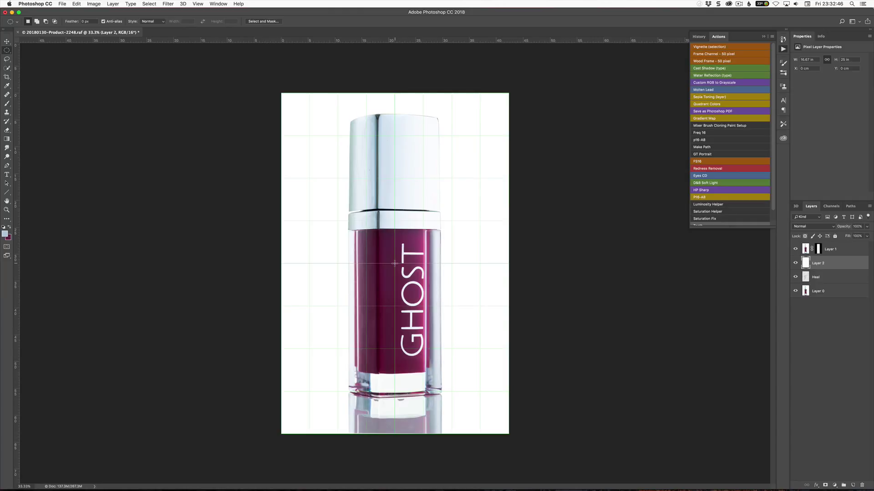
key("shift")
key("alt")
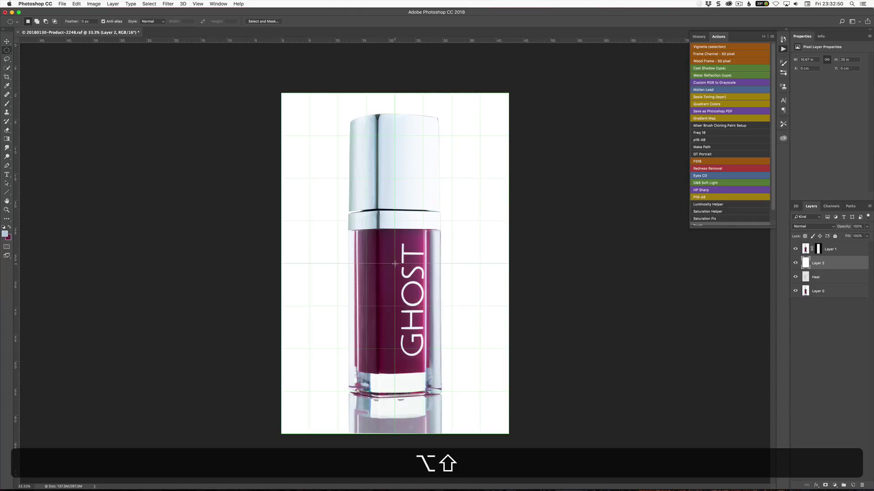
left_click_drag(392, 262, 289, 157)
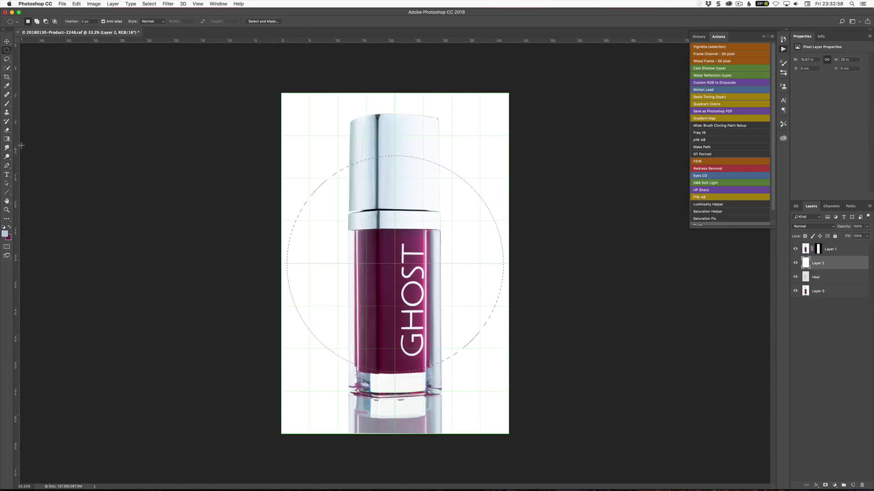
Activate the Gradient tool, reset the colours and sample light blue-grey #cad0df from the bottle cap as foreground.
left_click(7, 140)
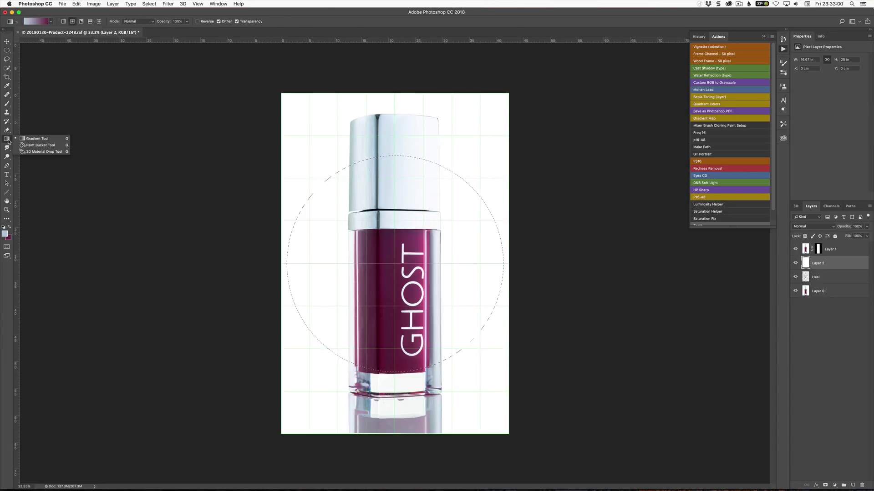
left_click(33, 139)
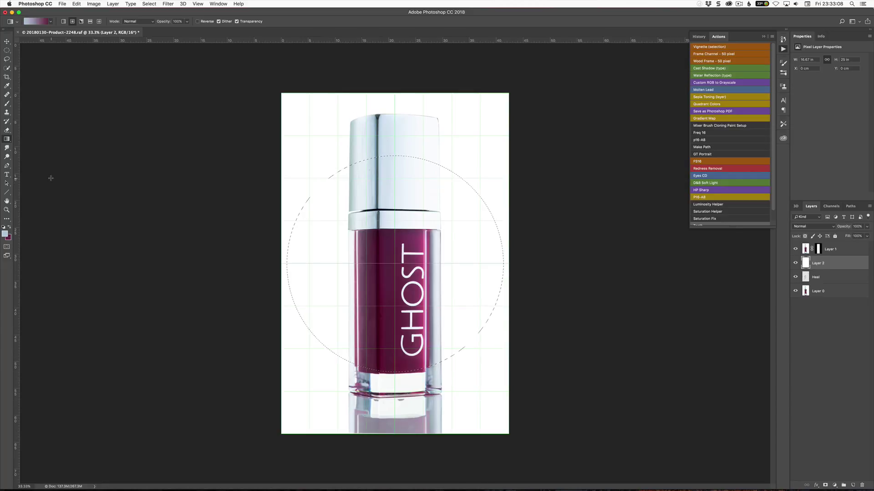
key("d")
left_click(5, 232)
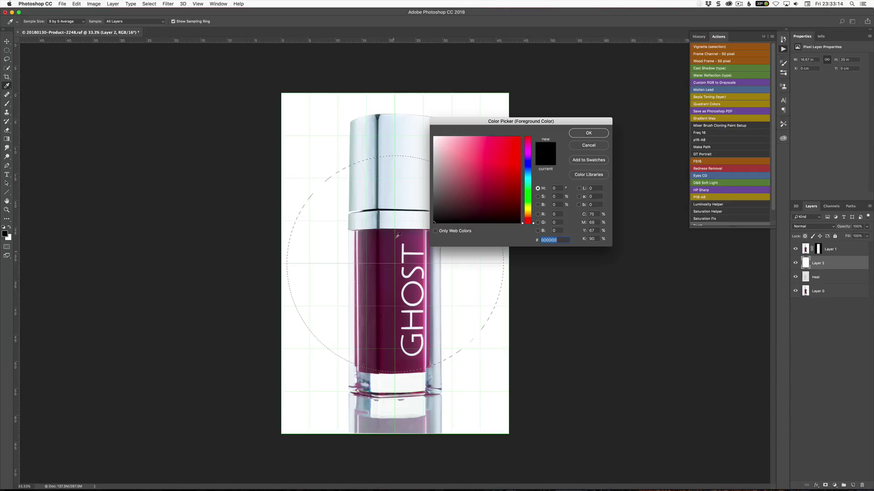
left_click(373, 174)
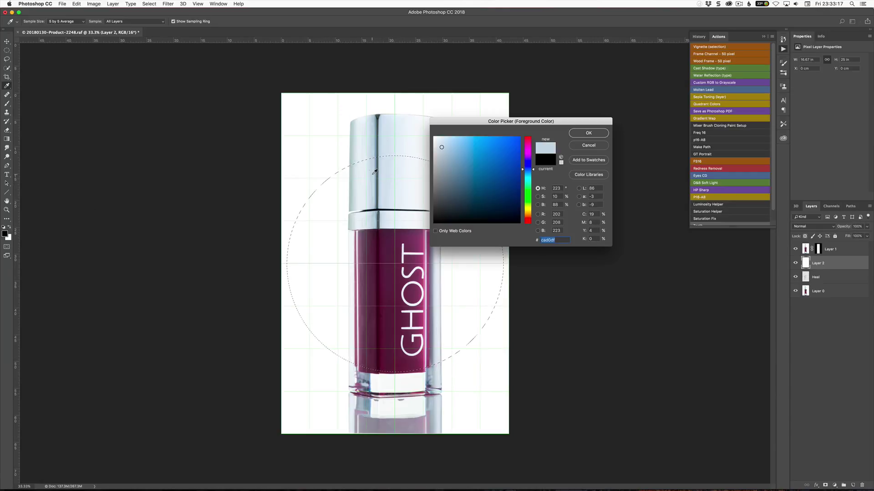
left_click(582, 133)
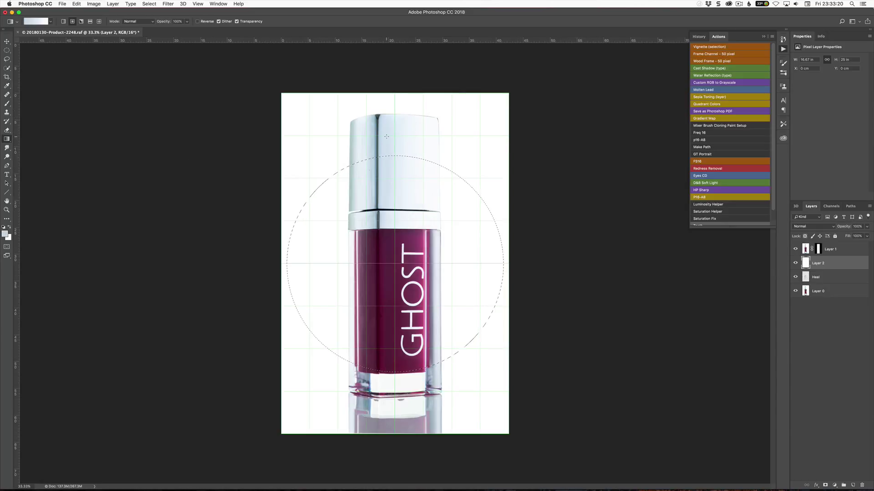
Swap the colours and sample the dark purple #3e2435 from the bottle body as the other gradient colour.
key("x")
left_click(5, 234)
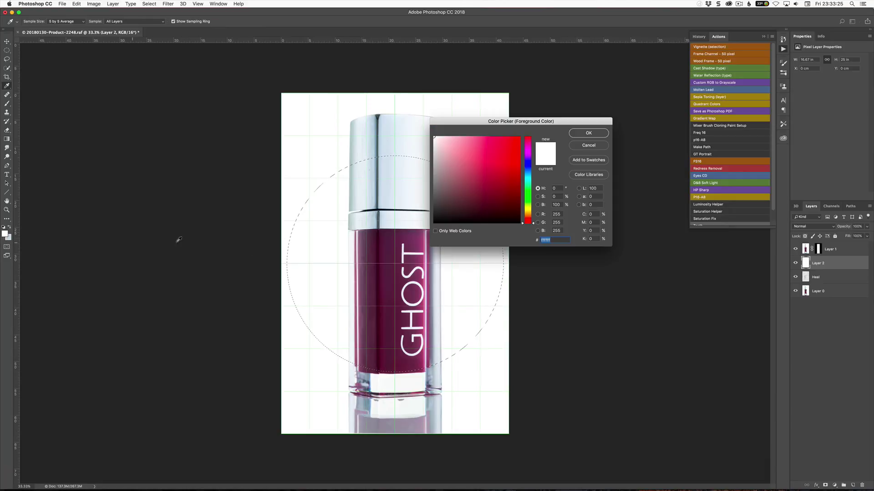
left_click(391, 253)
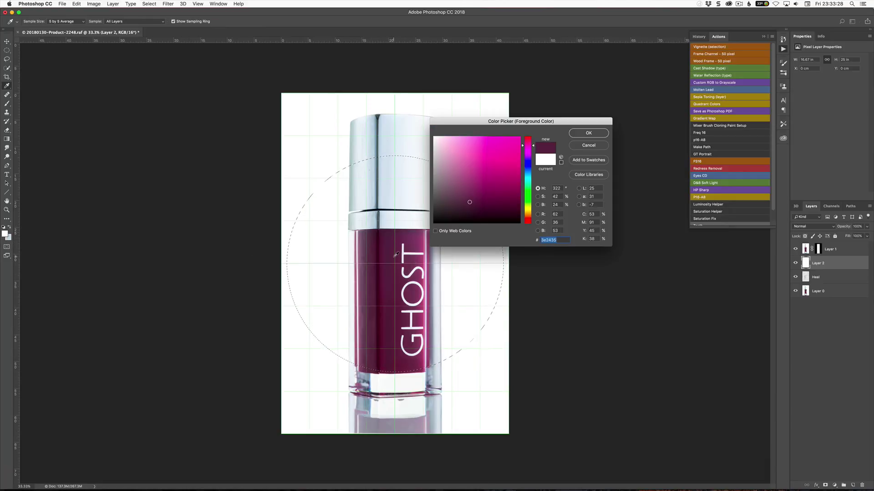
left_click(588, 133)
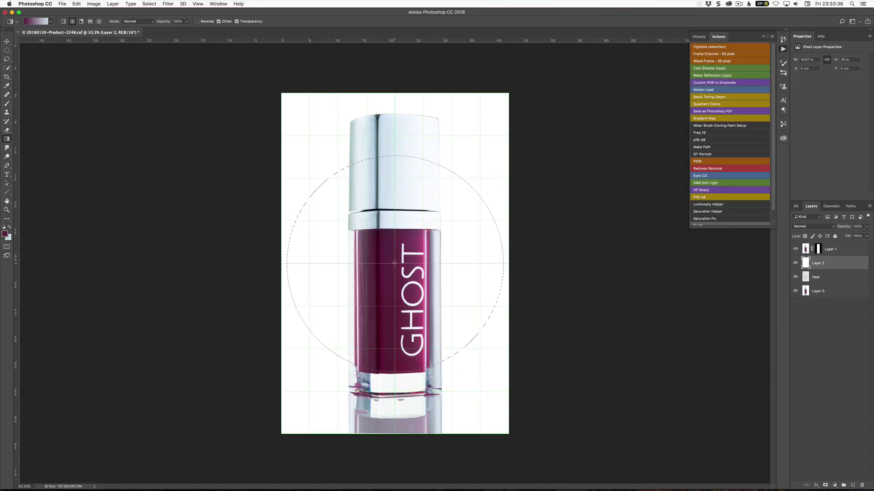
Fill the circle with a radial gradient from its centre outward, light blue-grey in the middle and dark purple at the edge.
key("shift")
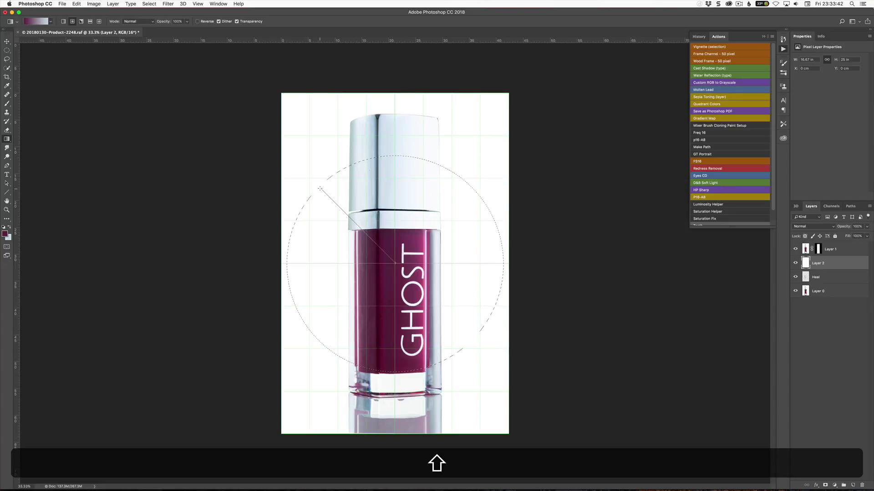
left_click_drag(320, 191, 323, 193)
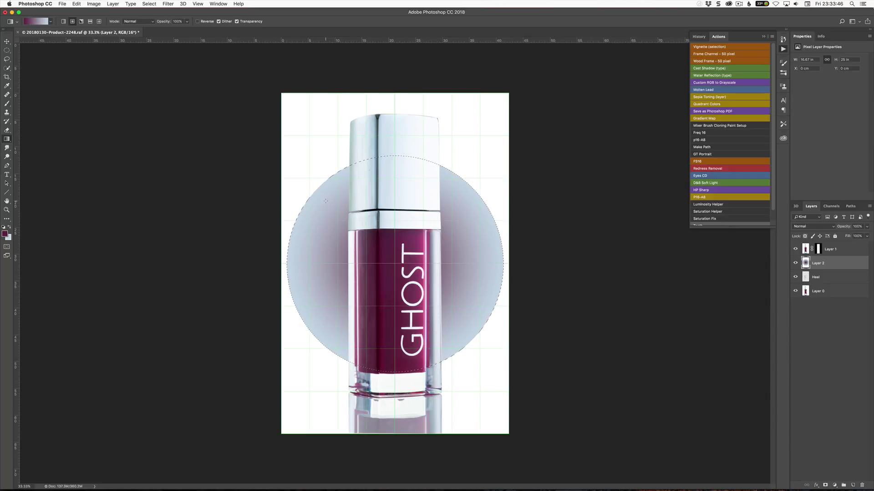
key("x")
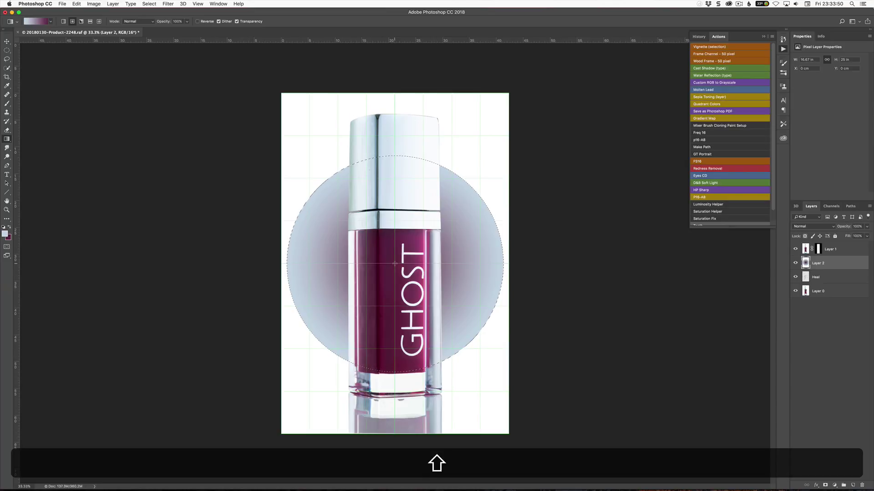
left_click_drag(394, 262, 328, 196)
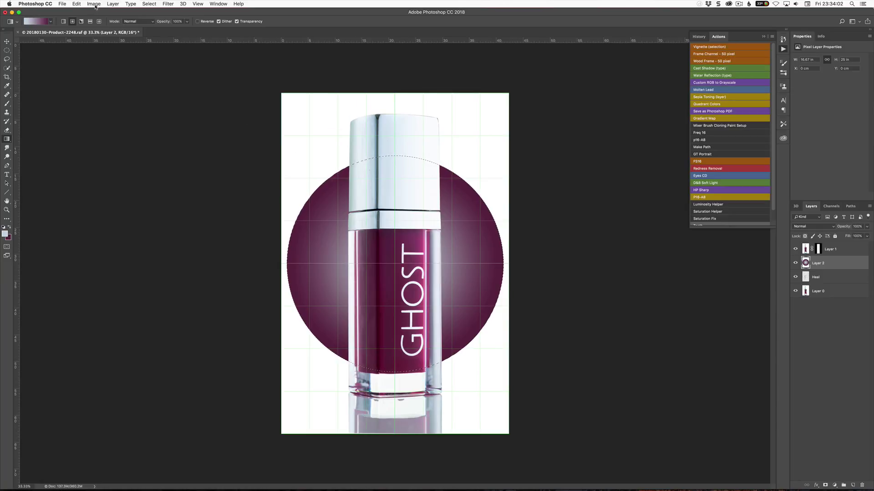
Stroke the circular selection with a 10 px light blue-grey line inside its edge in Normal mode at 100% opacity.
left_click(77, 5)
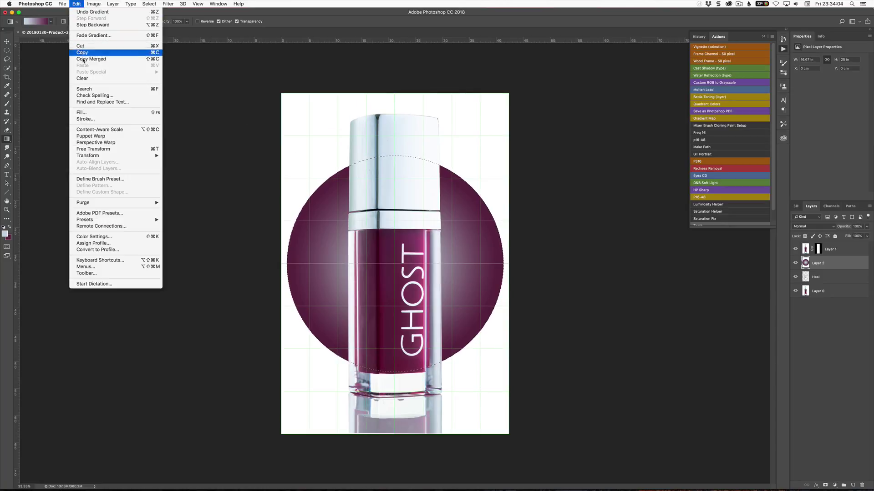
left_click(101, 120)
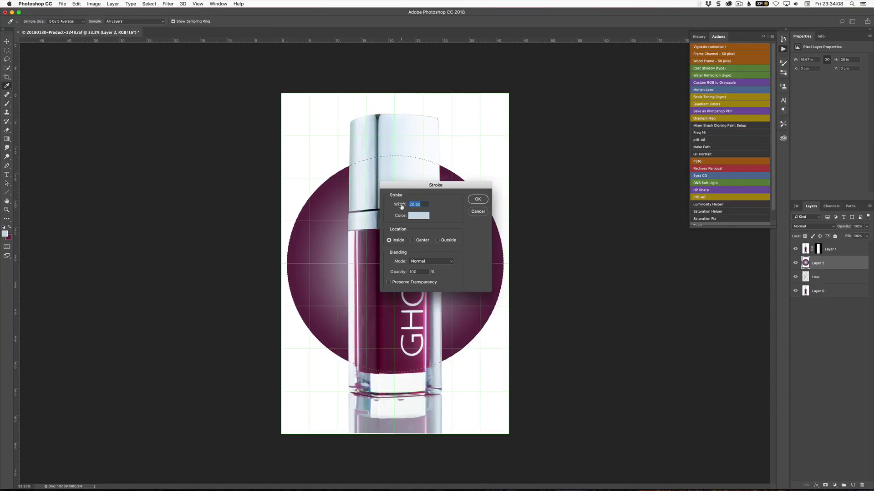
type("10")
left_click(478, 199)
key("g")
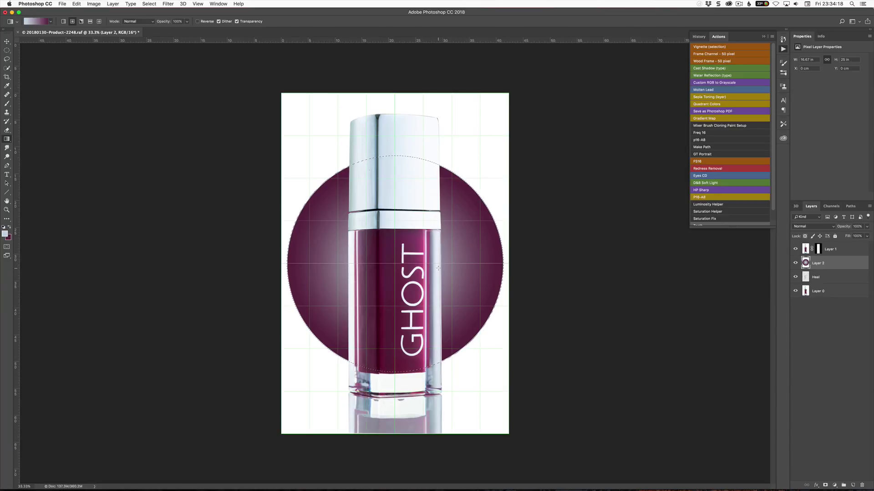
Deselect the circle and hide the grid.
key("super+d")
key("super")
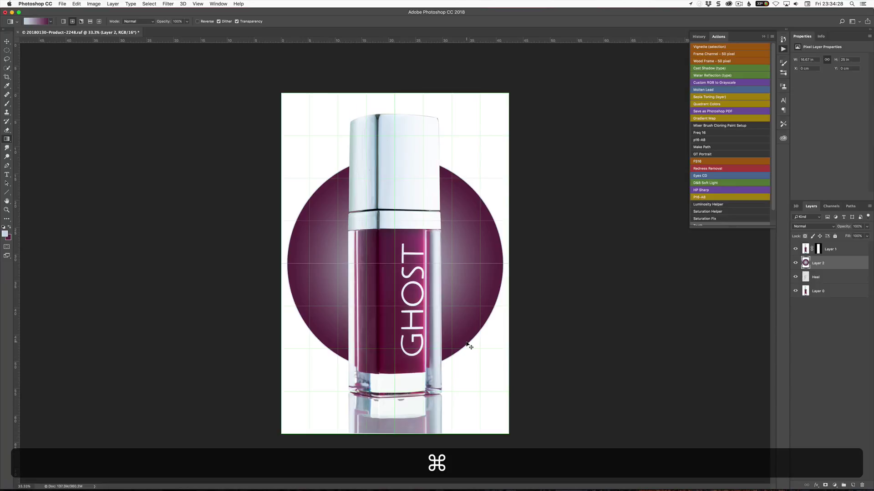
key("super+apostrophe")
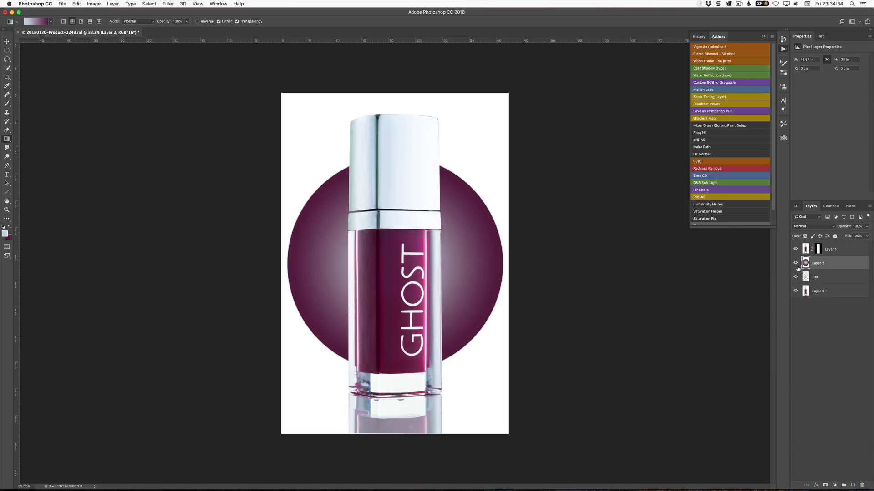
Step back to restore the circular selection, invert it and delete the white area around the circle on Layer 2.
key("v")
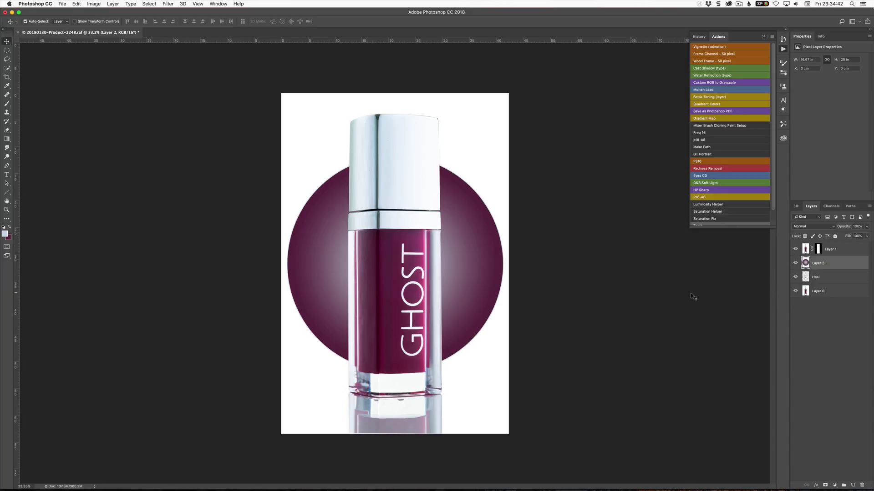
key("alt+super")
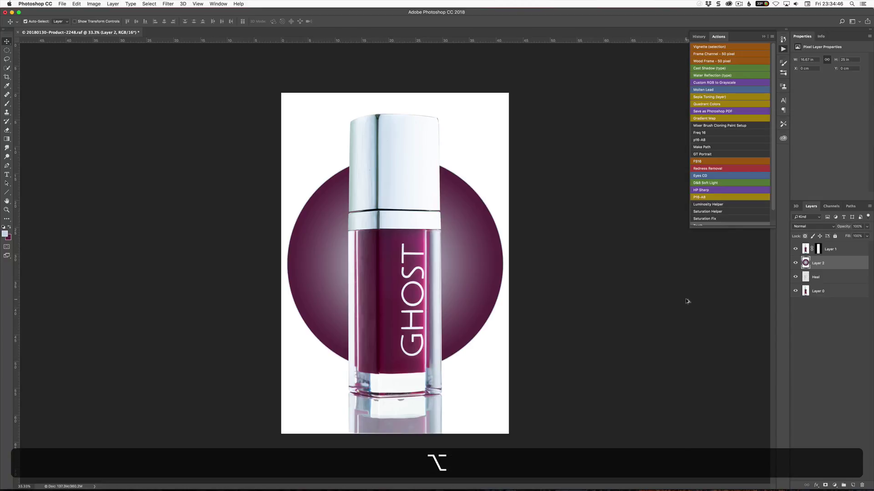
key("super")
key("alt+super+z")
key("shift+super")
key("shift+super+i")
key("BackSpace")
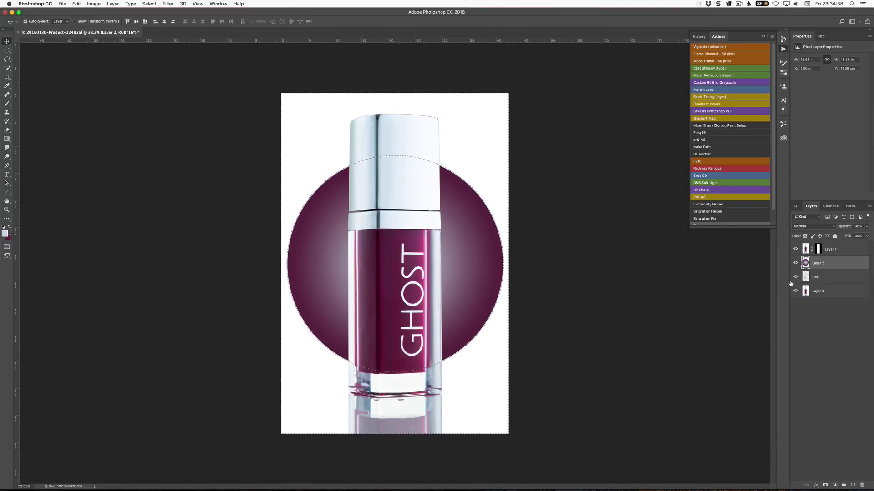
Create a new empty layer with default settings above the circle layer.
key("shift")
key("shift+super+n")
key("shift+super+Return")
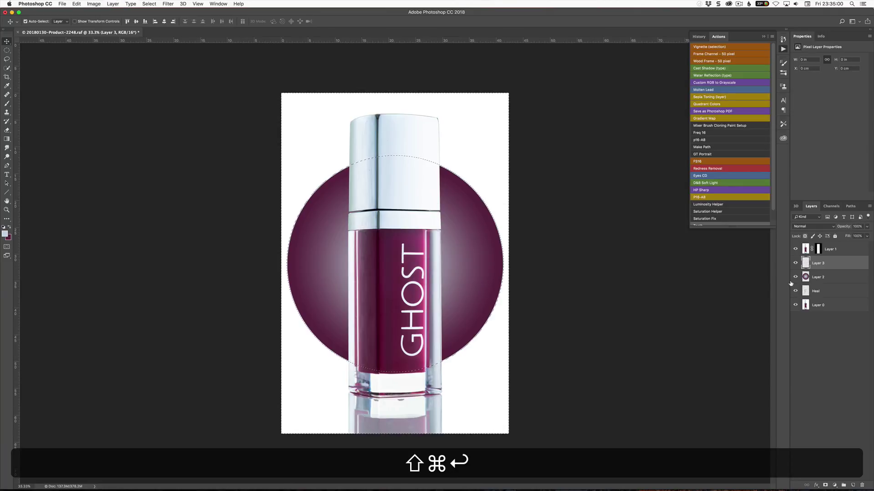
Try filling only the area outside the circle with white on the new layer.
key("shift+BackSpace")
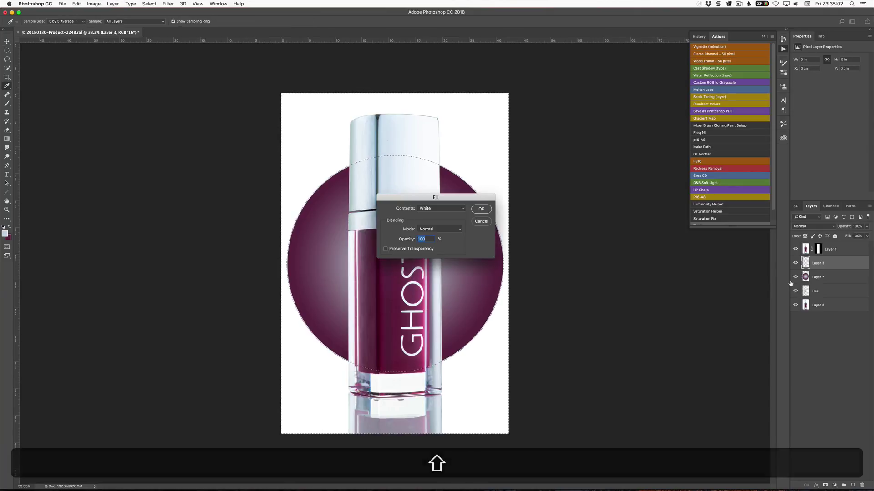
key("Return")
key("v")
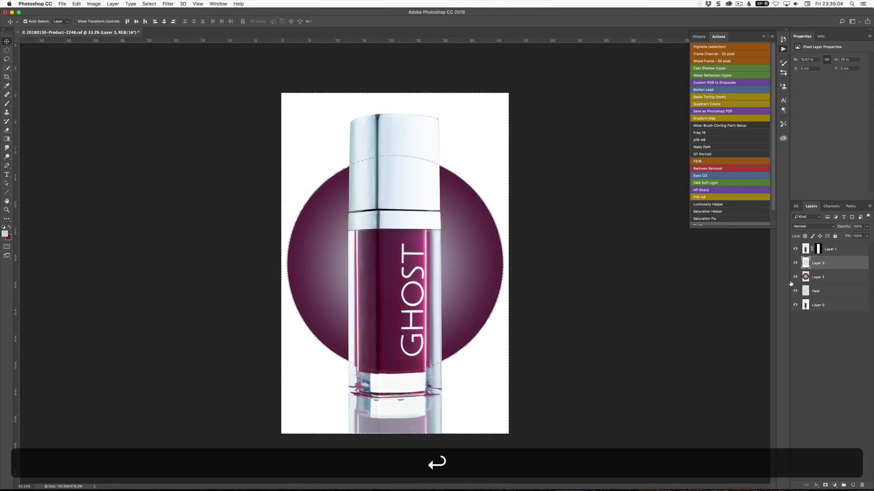
key("super+z")
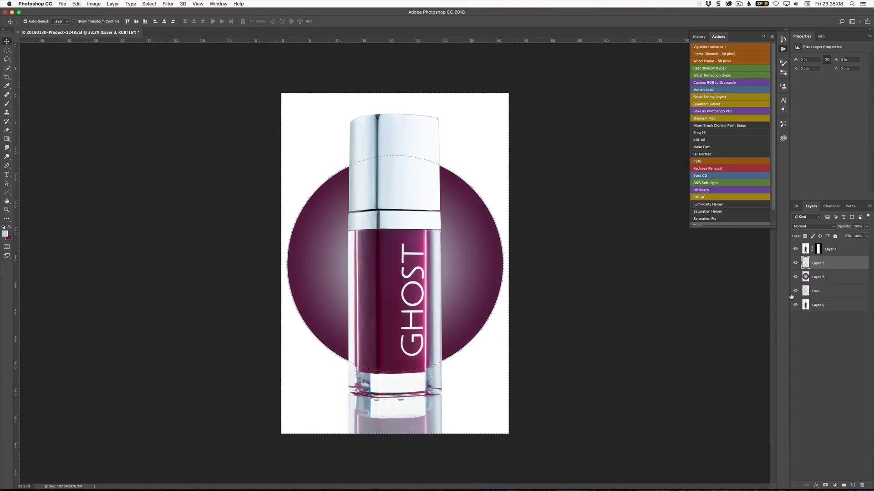
Deselect, fill the whole of Layer 3 with white and place it below the circle layer.
key("super+d")
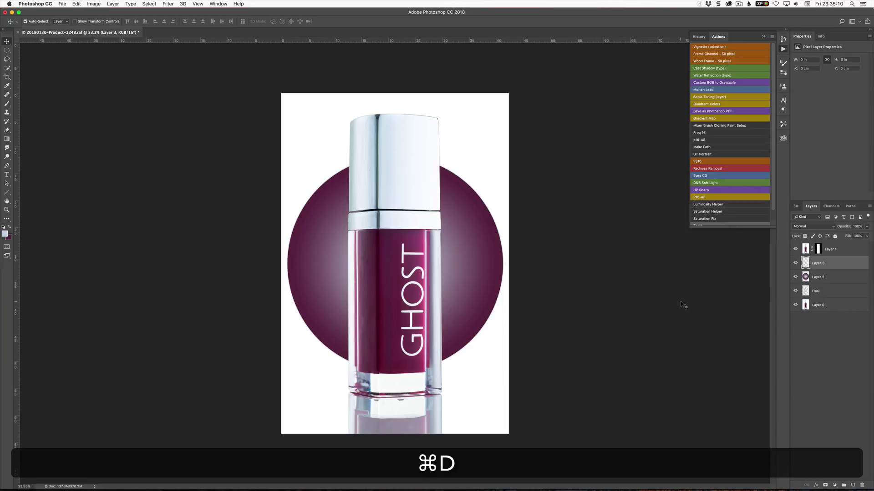
key("shift+alt")
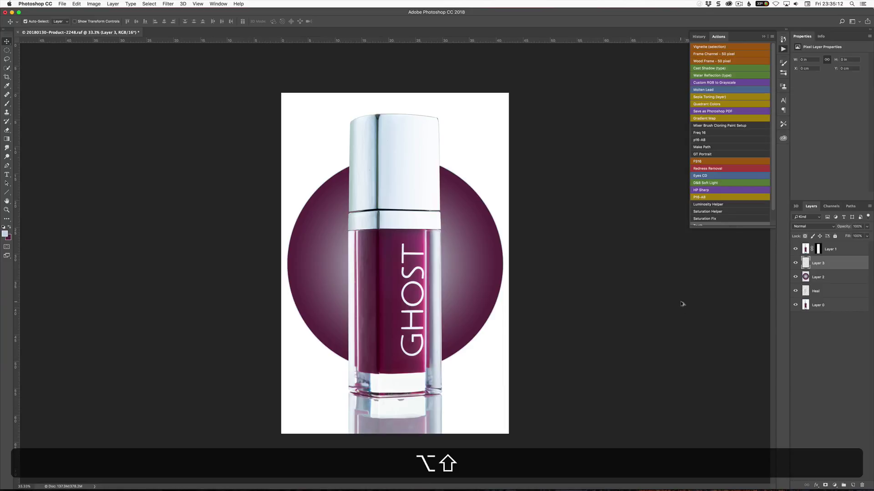
key("alt+shift+BackSpace")
key("Return")
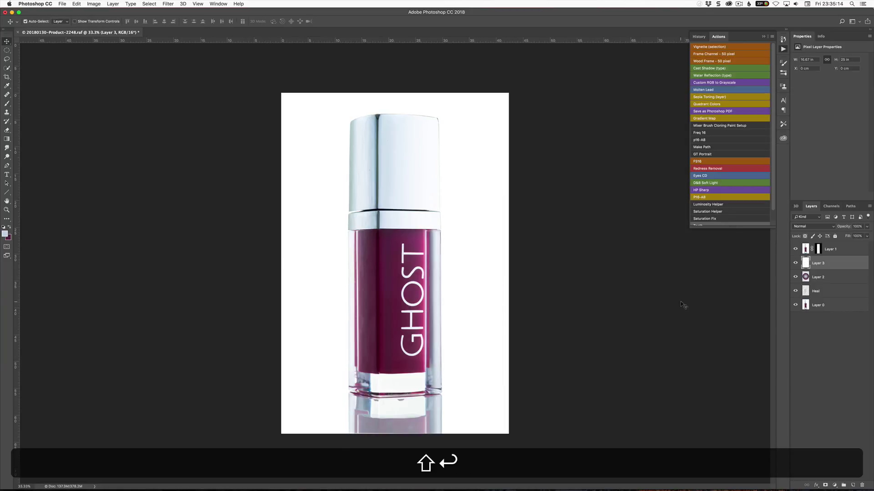
left_click_drag(842, 264, 804, 289)
Move the gradient circle up about 5 cm behind the bottle.
key("v")
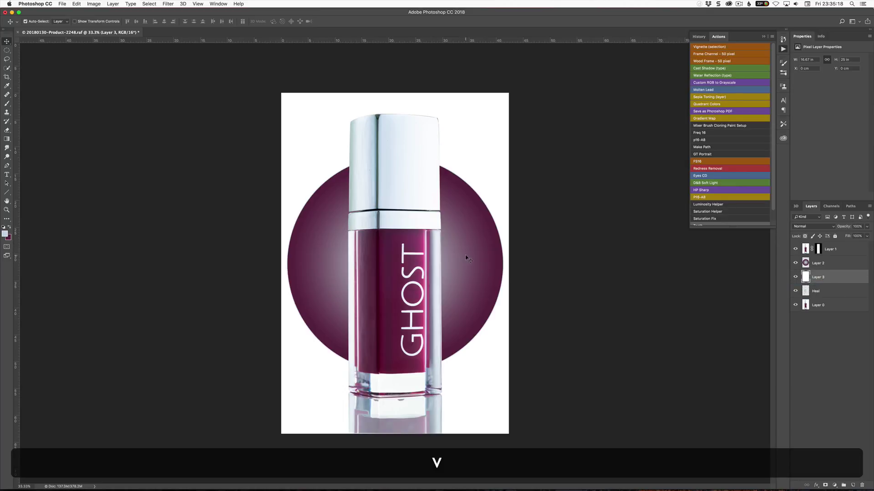
left_click_drag(469, 251, 471, 271)
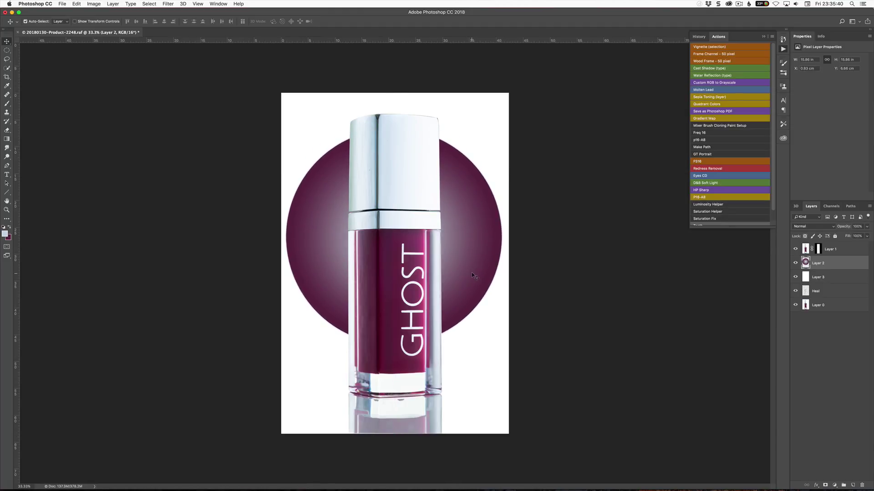